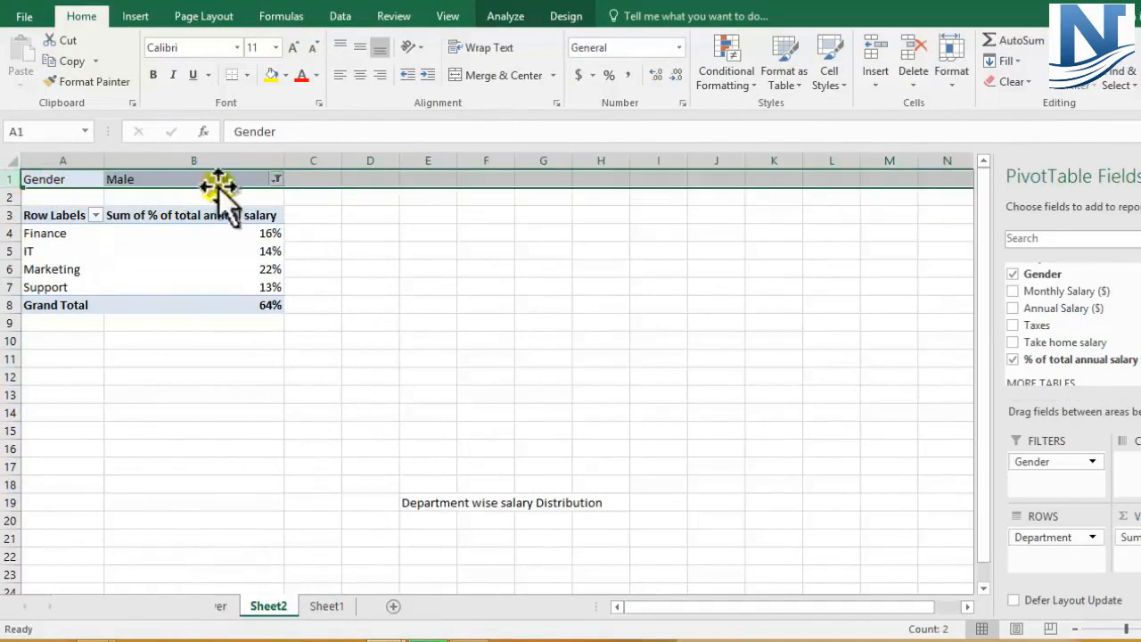
Apply the Male option in the pivot table's Gender filter and review the department percentages.
{"action": "left_click", "coordinate": [276, 179]}
{"action": "left_click", "coordinate": [105, 250]}
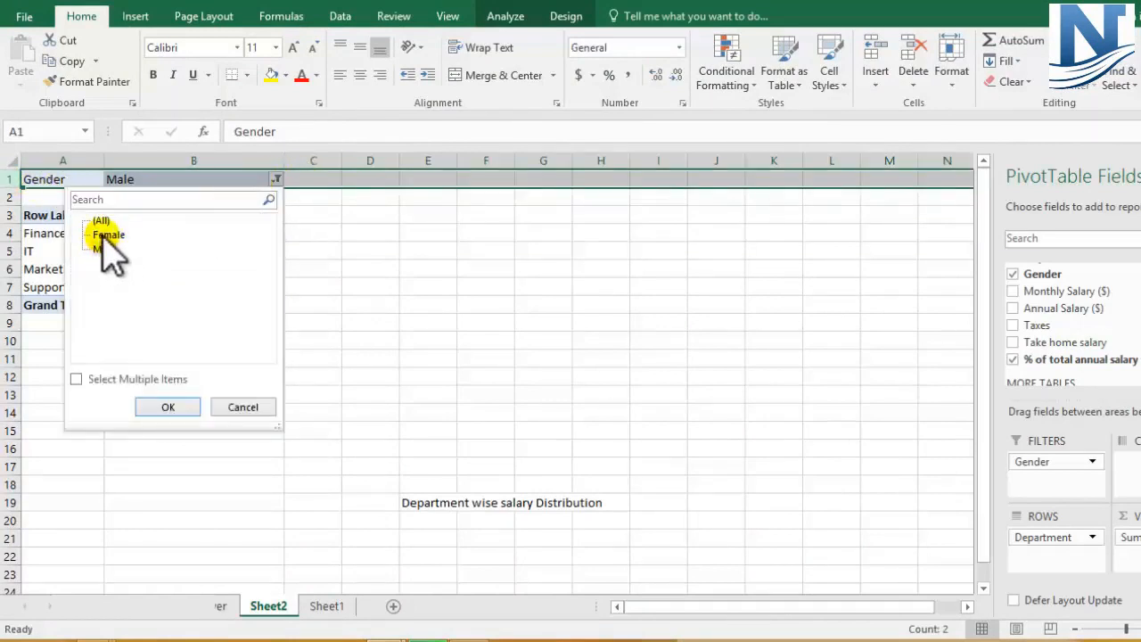
{"action": "key", "text": "Return"}
{"action": "left_click_drag", "start_coordinate": [259, 234], "coordinate": [259, 288]}
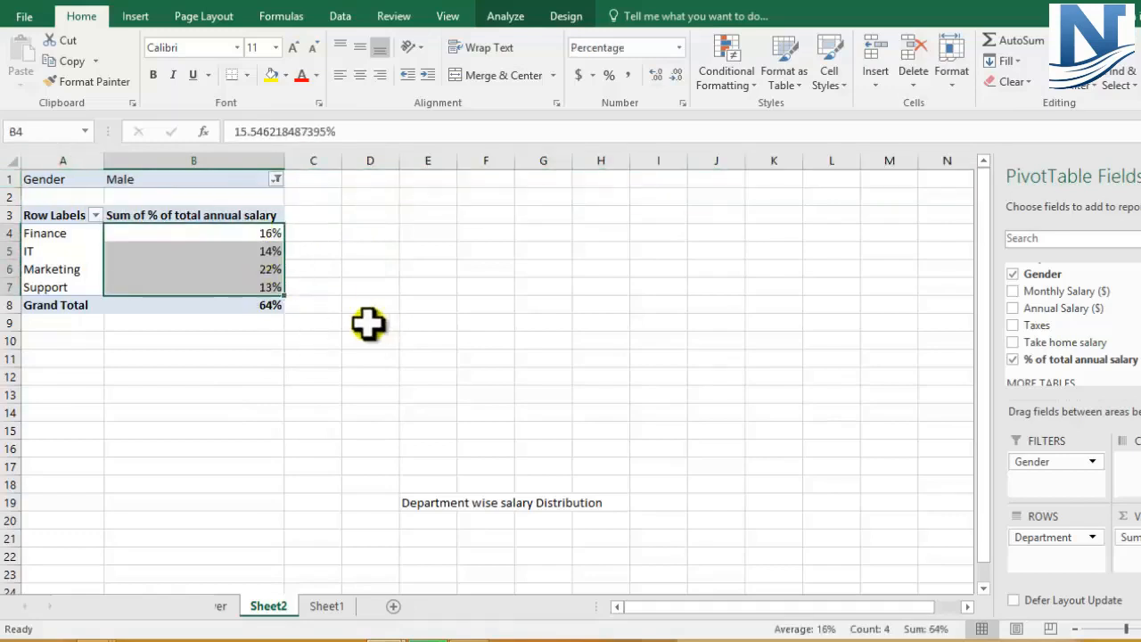
{"action": "left_click", "coordinate": [211, 230]}
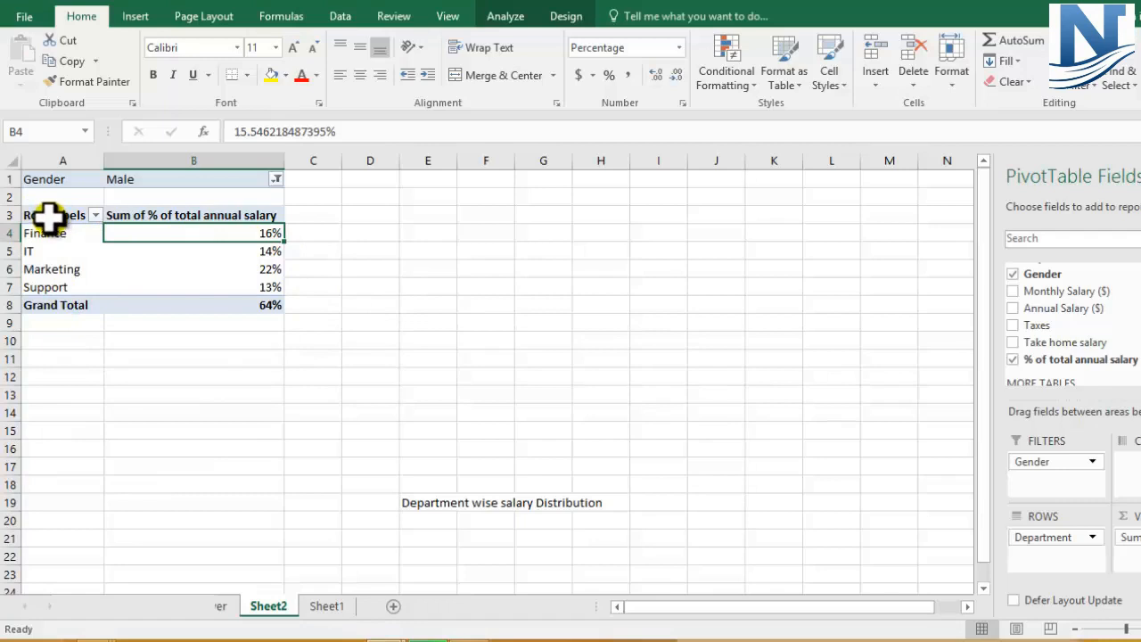
Copy the Male-filtered pivot table range A3:B8 and paste it as values only at cell A11.
{"action": "left_click_drag", "start_coordinate": [49, 215], "coordinate": [195, 305]}
{"action": "right_click", "coordinate": [182, 261]}
{"action": "left_click", "coordinate": [204, 274]}
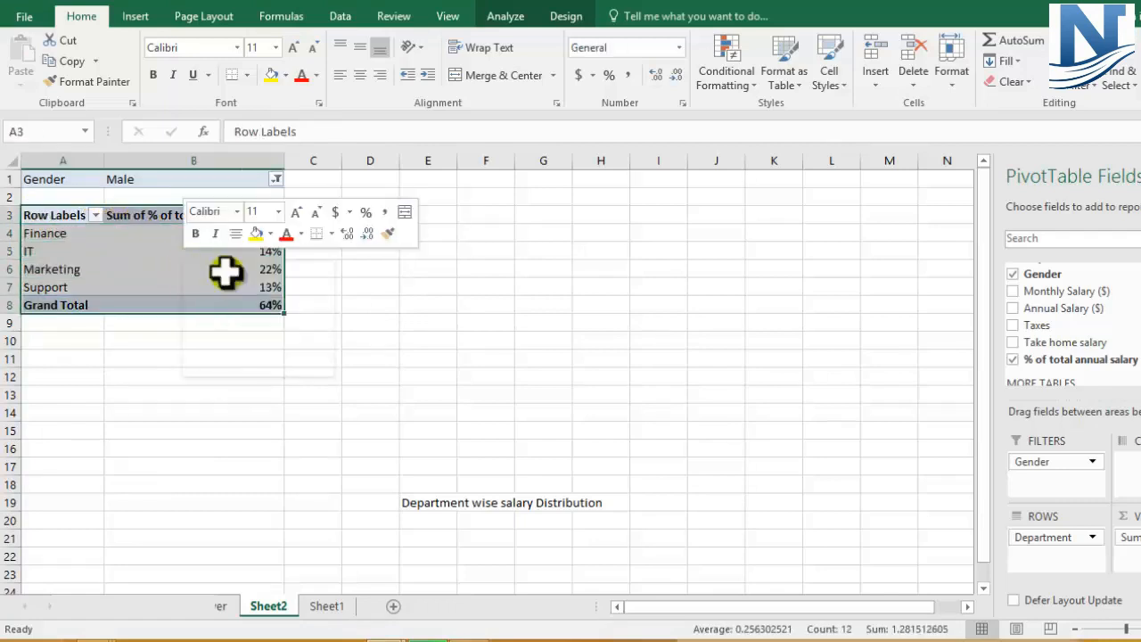
{"action": "left_click", "coordinate": [58, 361]}
{"action": "right_click", "coordinate": [61, 362]}
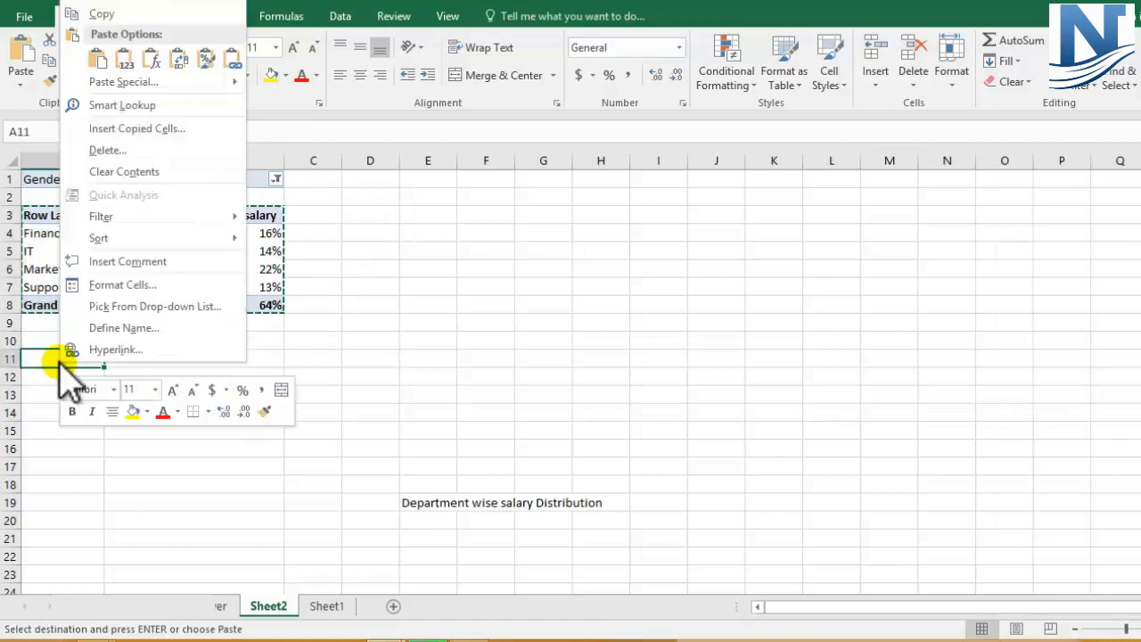
{"action": "left_click", "coordinate": [125, 61]}
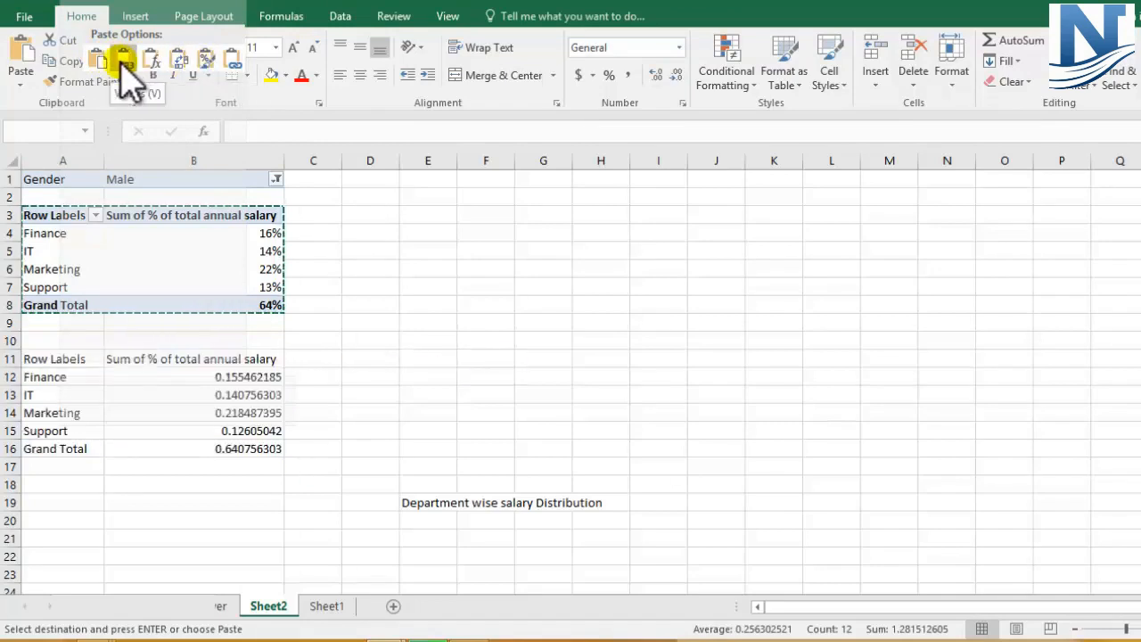
{"action": "left_click", "coordinate": [125, 61]}
Format the pasted salary shares in B12:B16 as percentages.
{"action": "left_click", "coordinate": [362, 380]}
{"action": "left_click", "coordinate": [235, 375]}
{"action": "left_click", "coordinate": [230, 397]}
{"action": "left_click", "coordinate": [232, 430]}
{"action": "left_click_drag", "start_coordinate": [234, 377], "coordinate": [242, 449]}
{"action": "left_click", "coordinate": [609, 75]}
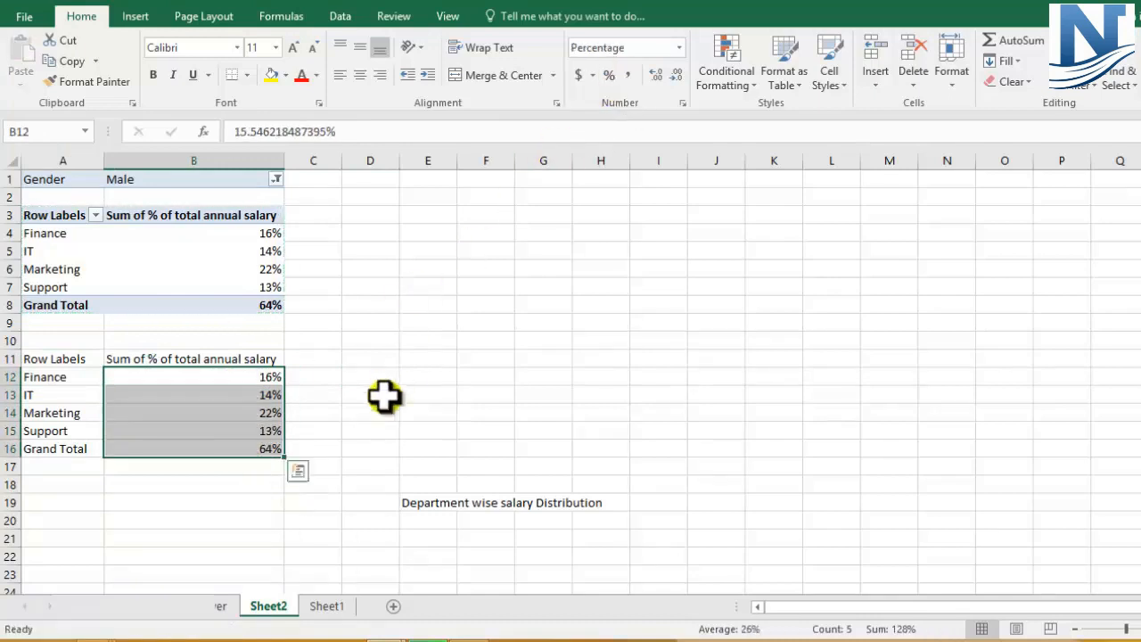
{"action": "left_click", "coordinate": [370, 429]}
{"action": "left_click_drag", "start_coordinate": [54, 360], "coordinate": [201, 451]}
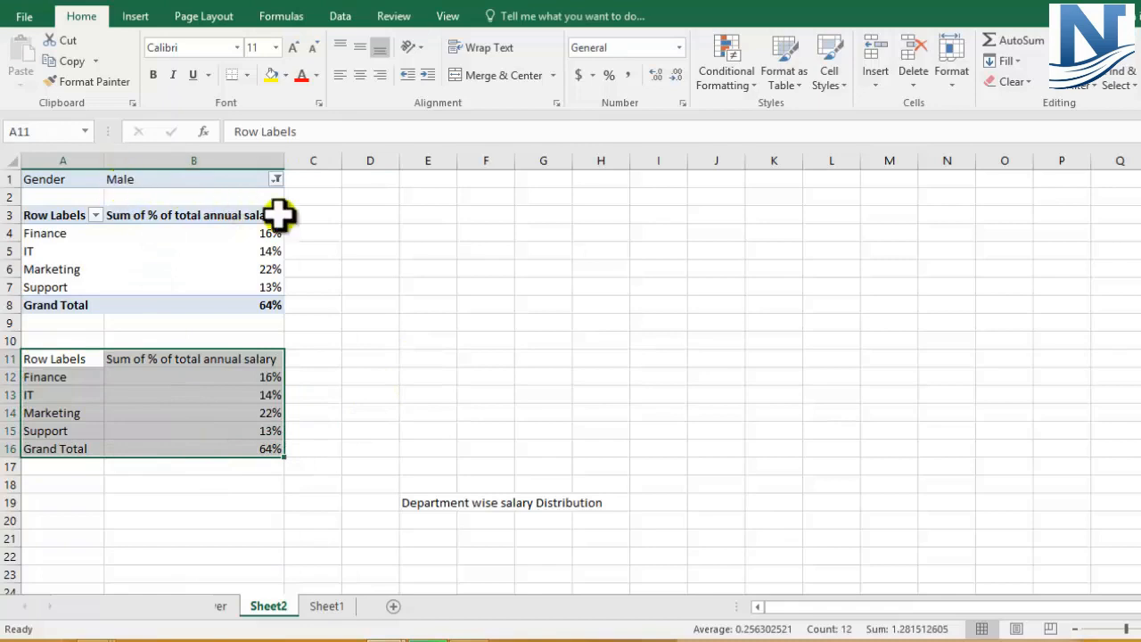
Set the pivot table's Gender filter to Female.
{"action": "left_click", "coordinate": [277, 180]}
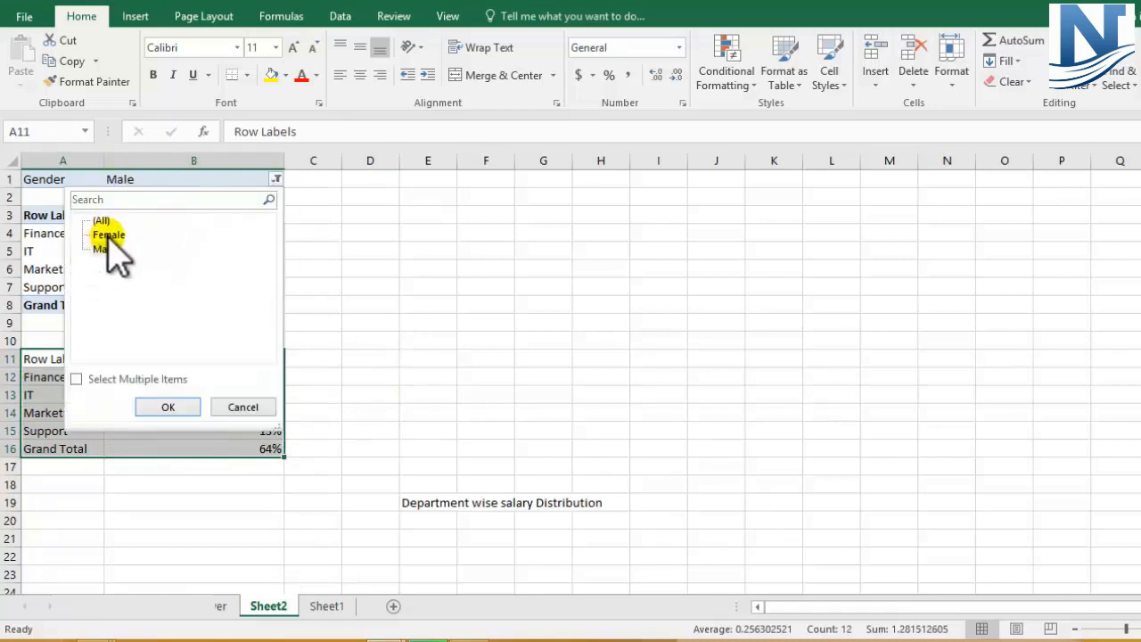
{"action": "left_click", "coordinate": [151, 407]}
{"action": "left_click", "coordinate": [377, 303]}
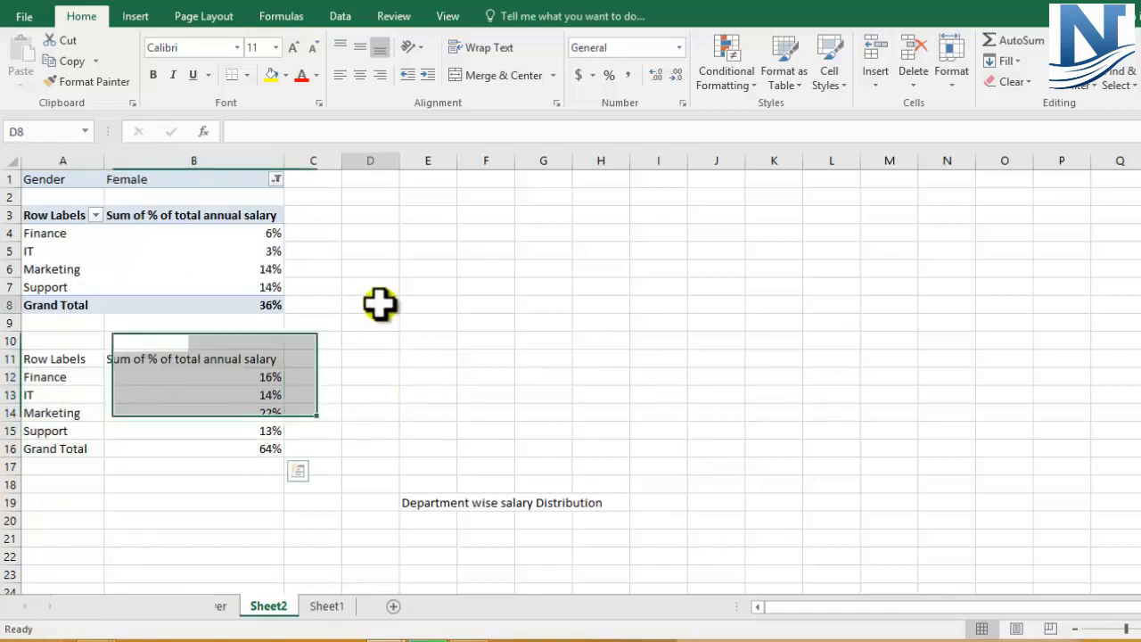
Copy the Female-filtered pivot table range A3:B8 and paste it as values only at cell A18.
{"action": "left_click_drag", "start_coordinate": [110, 215], "coordinate": [241, 302]}
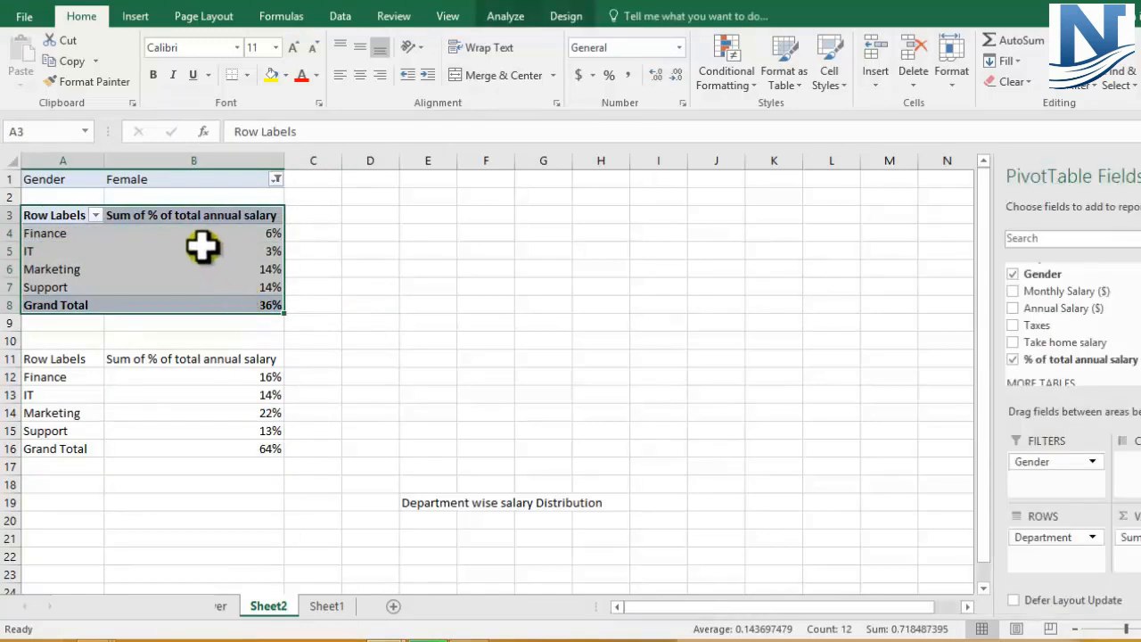
{"action": "right_click", "coordinate": [203, 248]}
{"action": "left_click", "coordinate": [239, 257]}
{"action": "left_click", "coordinate": [62, 484]}
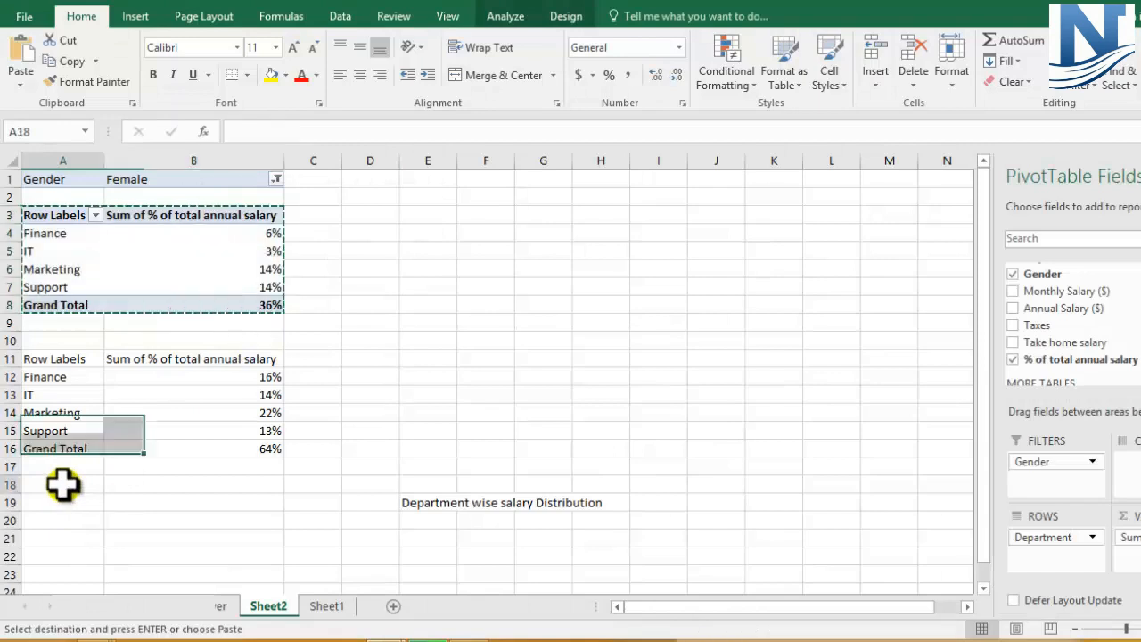
{"action": "right_click", "coordinate": [69, 496]}
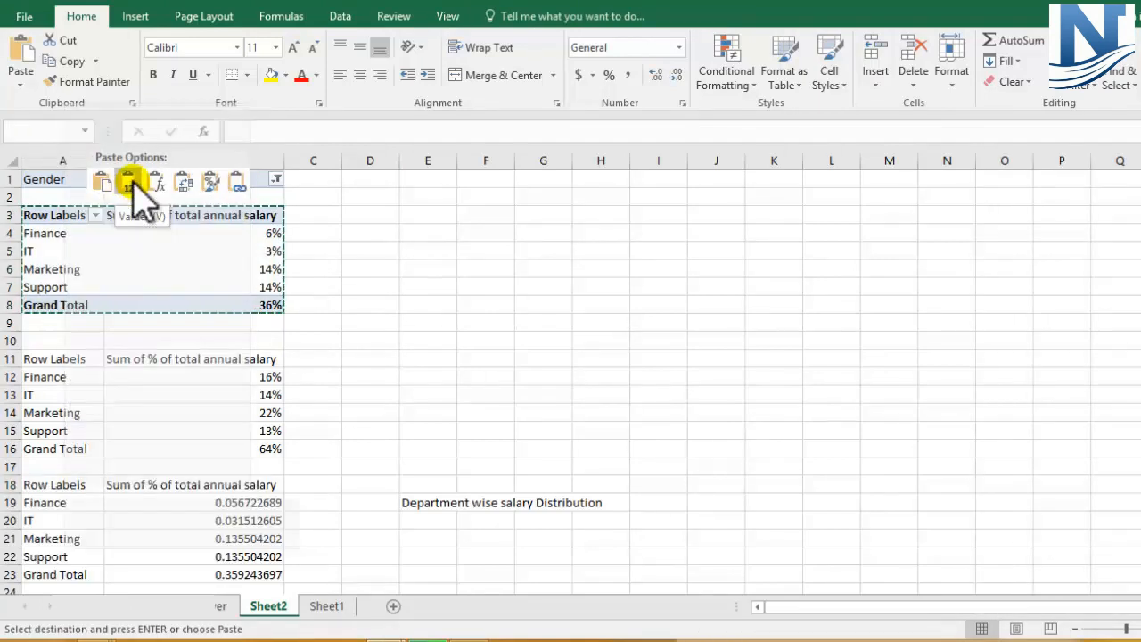
{"action": "left_click", "coordinate": [129, 182]}
{"action": "left_click", "coordinate": [375, 397]}
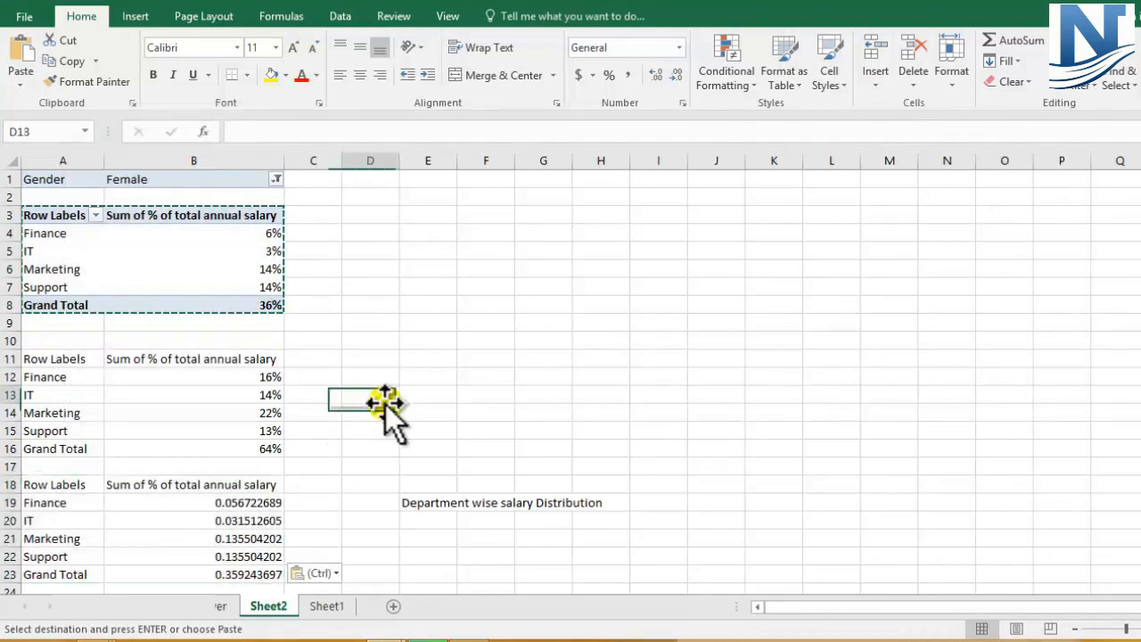
Set the pivot table's Gender filter to (All) and clear the pending copy selection.
{"action": "left_click", "coordinate": [274, 177]}
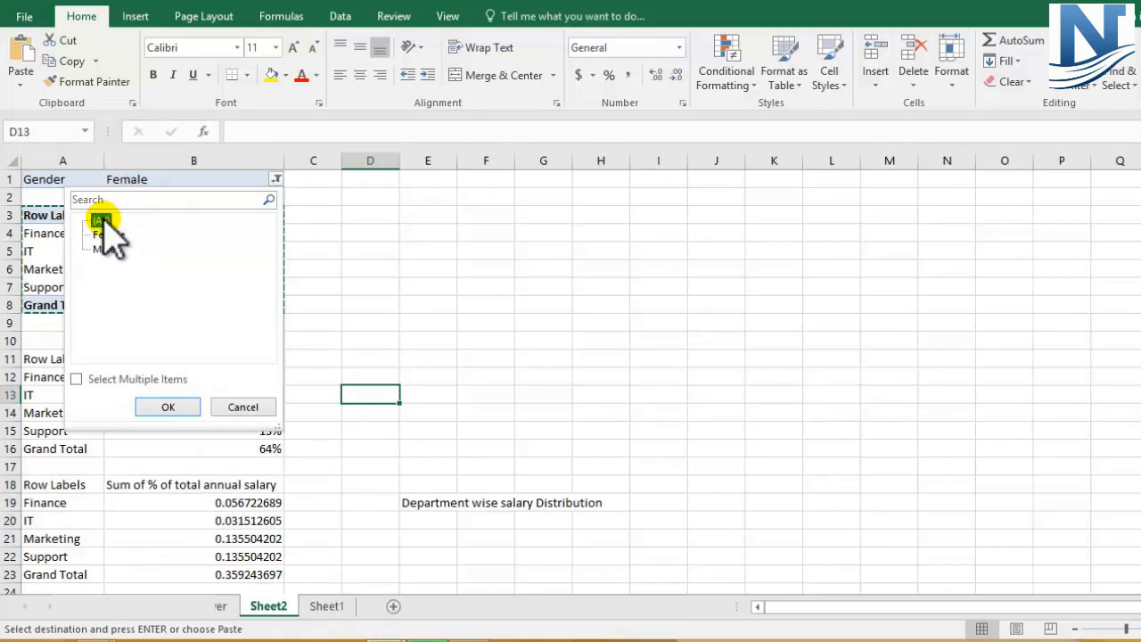
{"action": "left_click", "coordinate": [168, 406]}
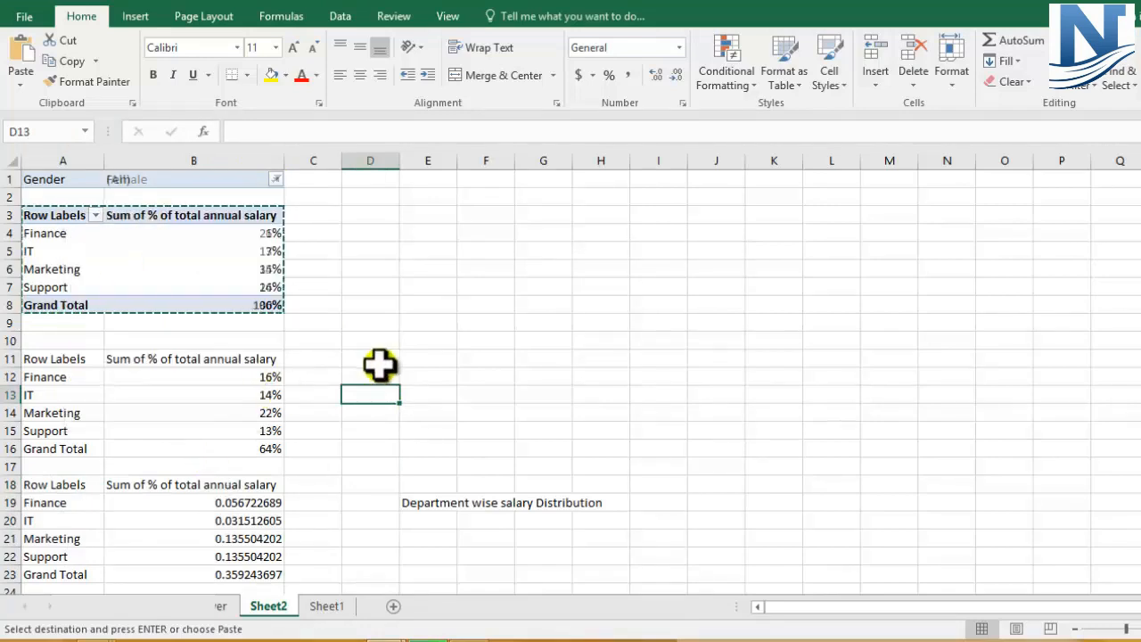
{"action": "left_click", "coordinate": [336, 232]}
{"action": "key", "text": "Escape"}
Copy the unfiltered pivot table range A3:B8 and paste it as values only at cell A25.
{"action": "left_click", "coordinate": [58, 214]}
{"action": "left_click_drag", "start_coordinate": [58, 214], "coordinate": [208, 298]}
{"action": "right_click", "coordinate": [175, 241]}
{"action": "left_click", "coordinate": [214, 252]}
{"action": "scroll", "coordinate": [255, 402], "scroll_direction": "down", "scroll_amount": 3}
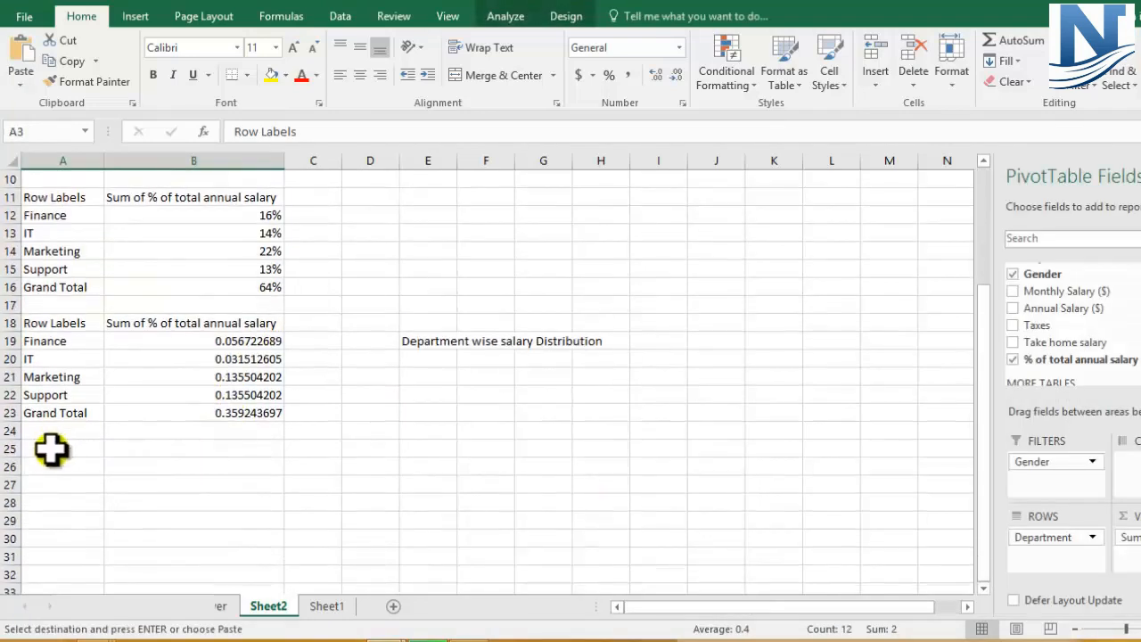
{"action": "left_click", "coordinate": [51, 450]}
{"action": "right_click", "coordinate": [51, 450]}
{"action": "left_click", "coordinate": [120, 147]}
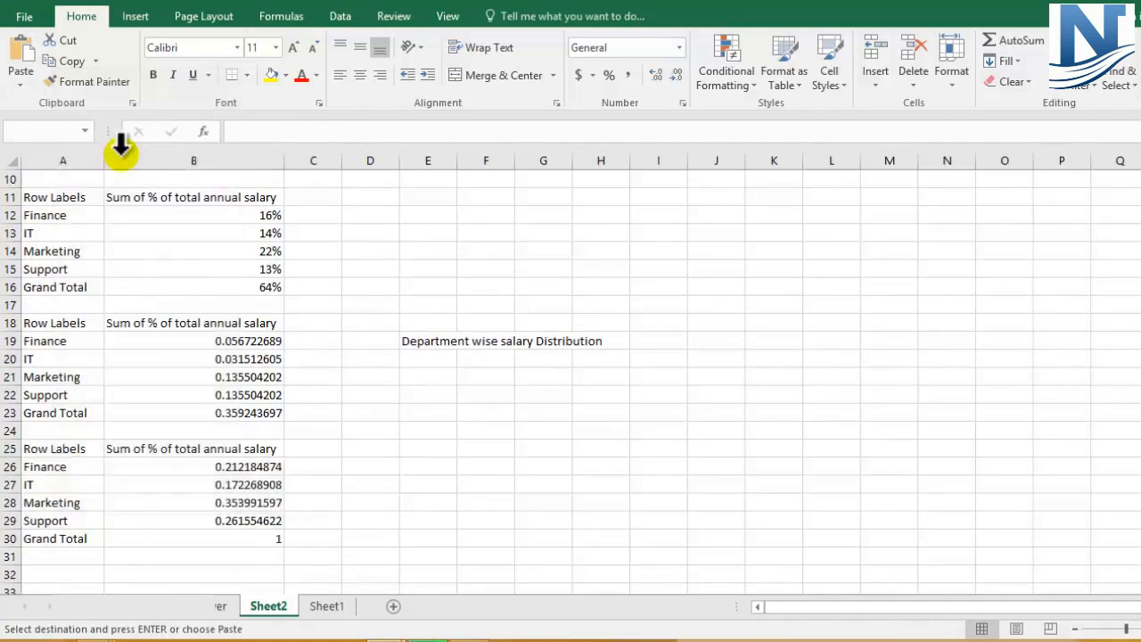
Format the salary shares of the two lower pasted tables, B19:B24 and B26:B30, as percentages.
{"action": "left_click_drag", "start_coordinate": [254, 343], "coordinate": [246, 433]}
{"action": "left_click", "coordinate": [609, 75]}
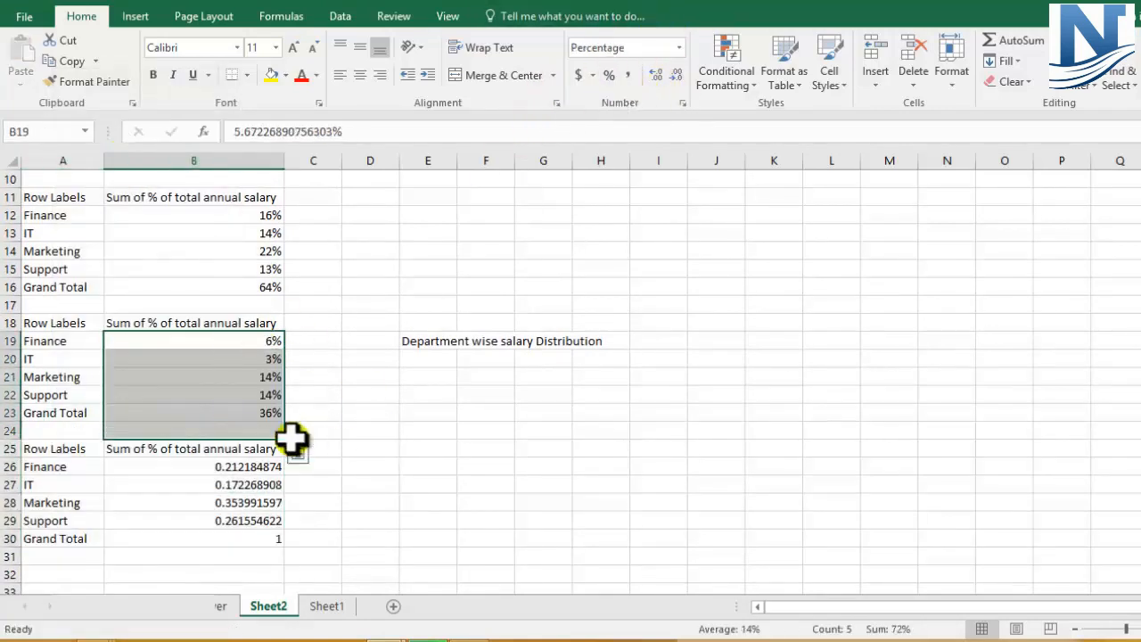
{"action": "left_click_drag", "start_coordinate": [230, 469], "coordinate": [236, 537]}
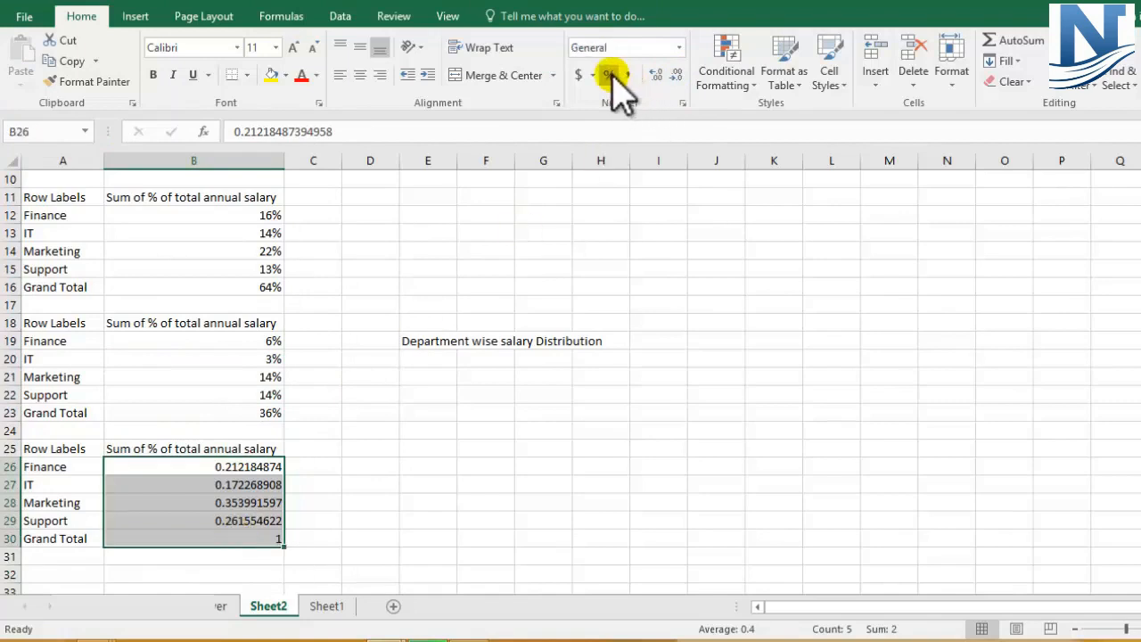
{"action": "left_click", "coordinate": [609, 75]}
{"action": "left_click", "coordinate": [339, 308]}
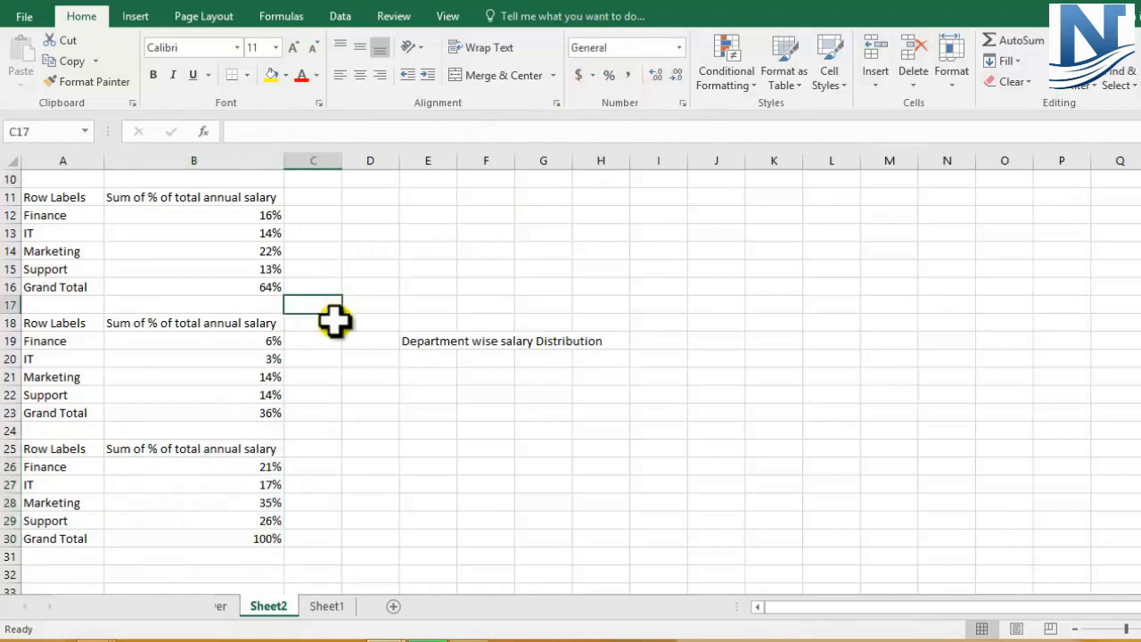
Compare the Grand Total shares of the combined, male and female tables, and review the pivot table above them.
{"action": "left_click", "coordinate": [267, 539]}
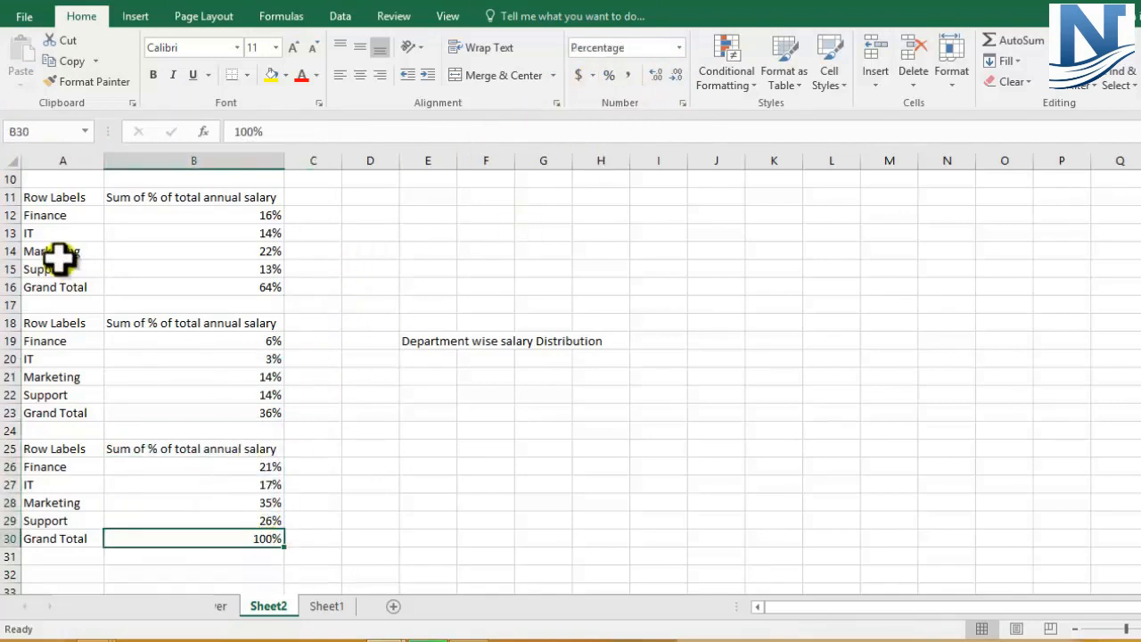
{"action": "left_click", "coordinate": [10, 287]}
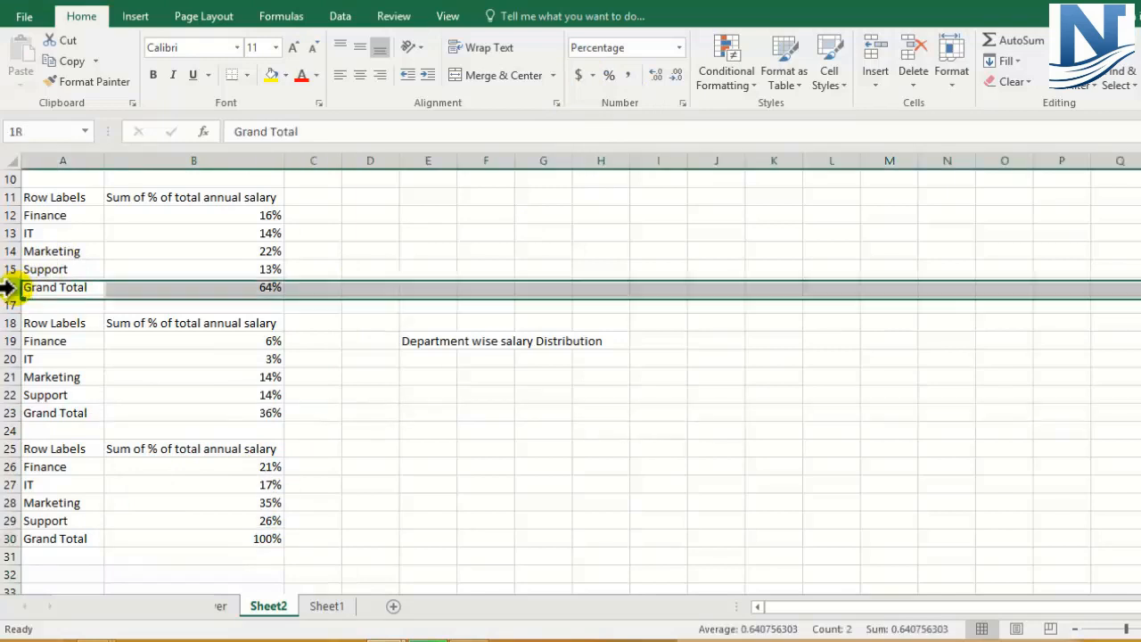
{"action": "left_click", "coordinate": [273, 286]}
{"action": "left_click", "coordinate": [7, 413]}
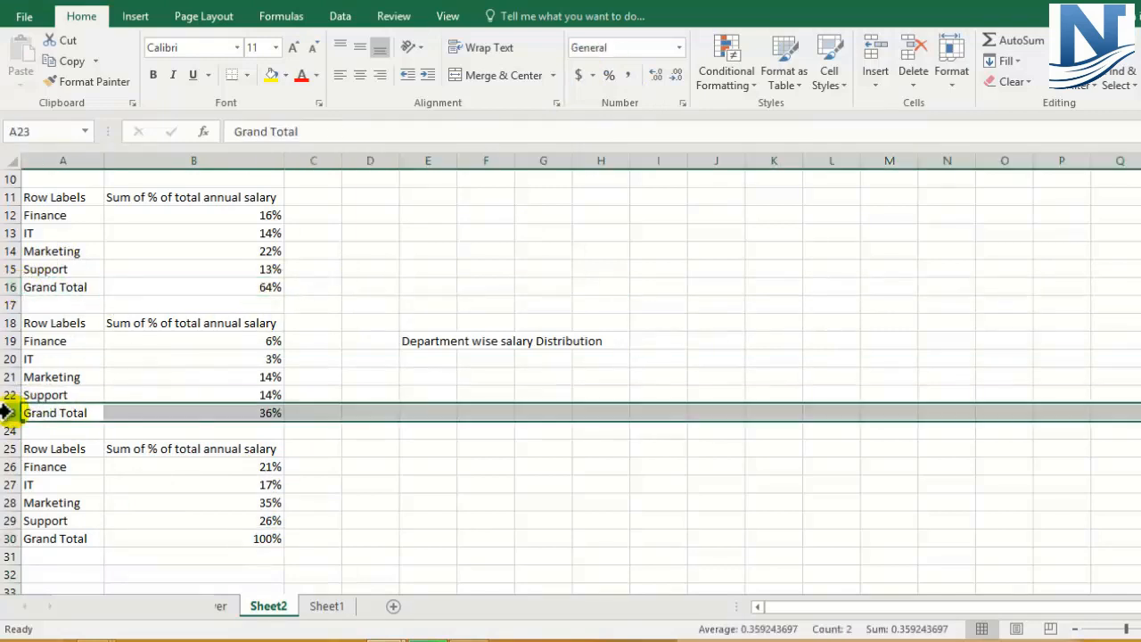
{"action": "left_click", "coordinate": [245, 412]}
{"action": "scroll", "coordinate": [367, 396], "scroll_direction": "up", "scroll_amount": 2}
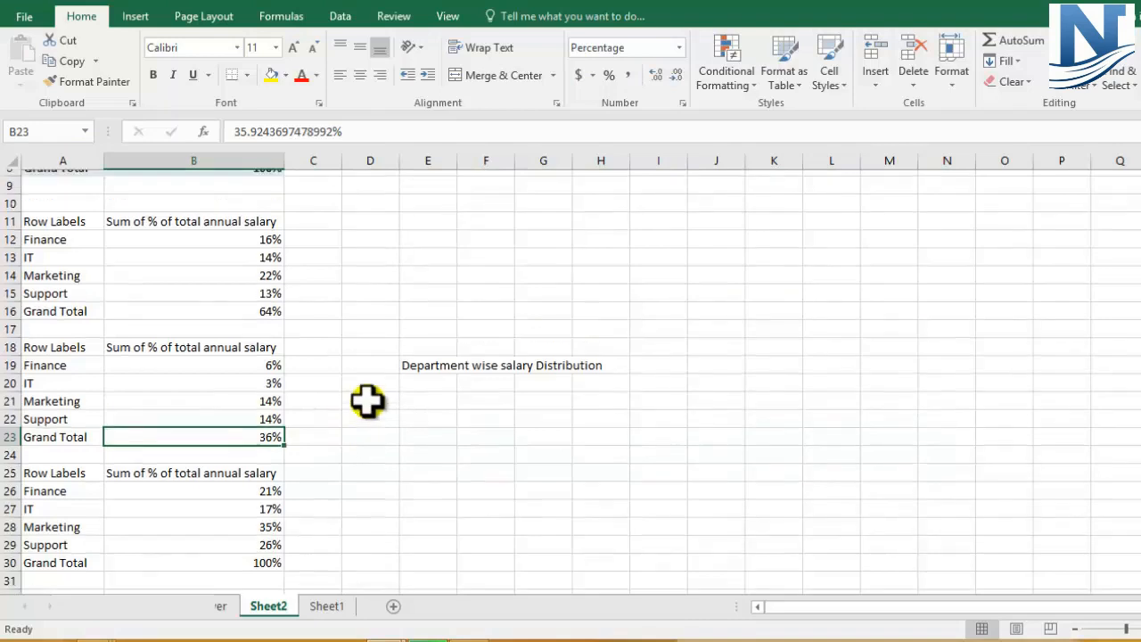
{"action": "scroll", "coordinate": [375, 390], "scroll_direction": "up", "scroll_amount": 1}
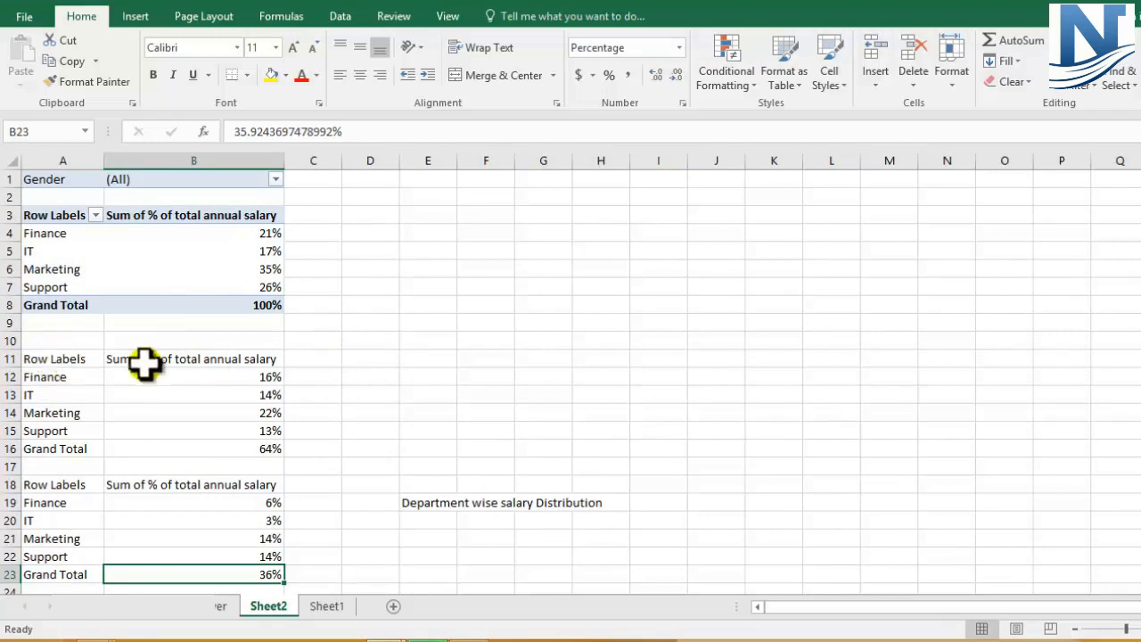
Delete the contents of the three pasted tables in A11:B30.
{"action": "scroll", "coordinate": [146, 364], "scroll_direction": "down", "scroll_amount": 2}
{"action": "left_click_drag", "start_coordinate": [36, 256], "coordinate": [259, 567]}
{"action": "key", "text": "Delete"}
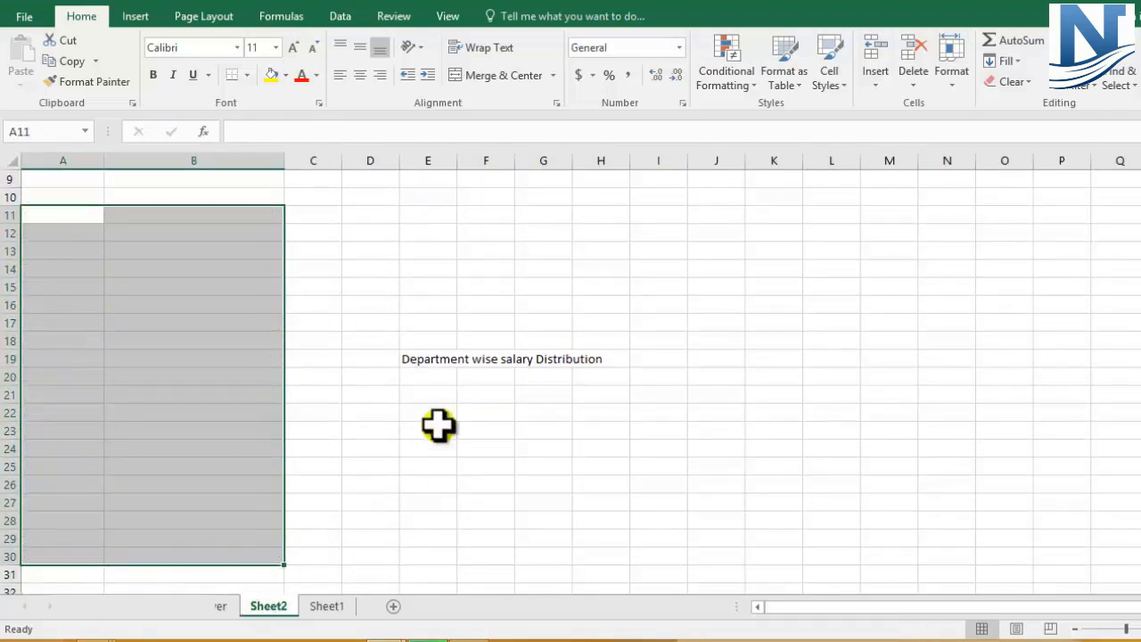
Change the heading in cell E19 to "Department wise Gender Distribution".
{"action": "left_click", "coordinate": [411, 360]}
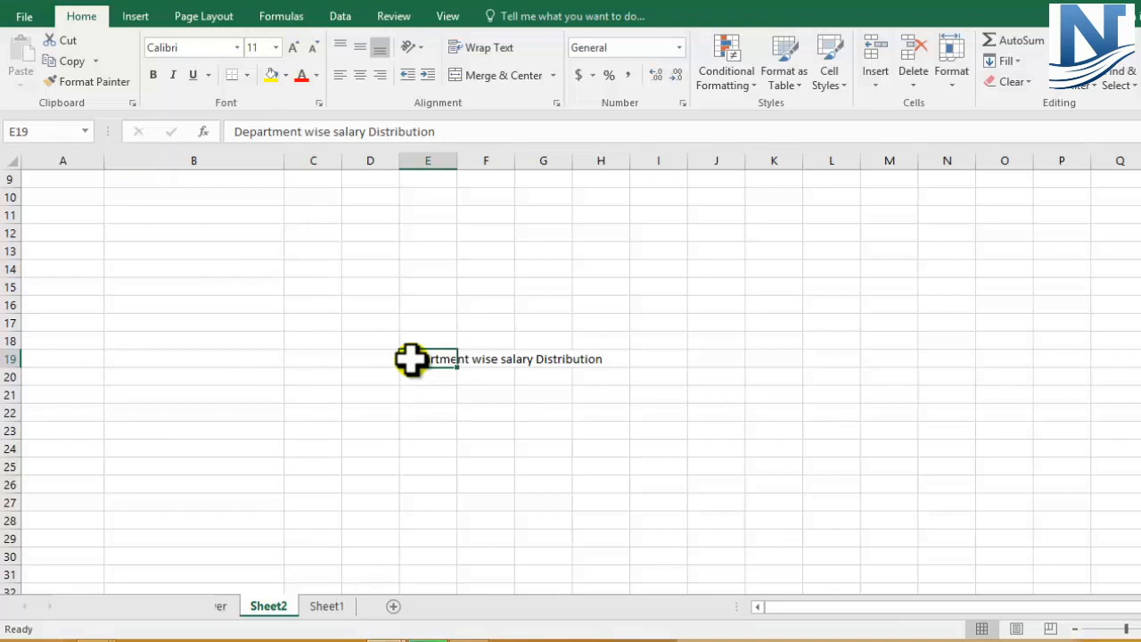
{"action": "double_click", "coordinate": [353, 131]}
{"action": "type", "text": "Ge"}
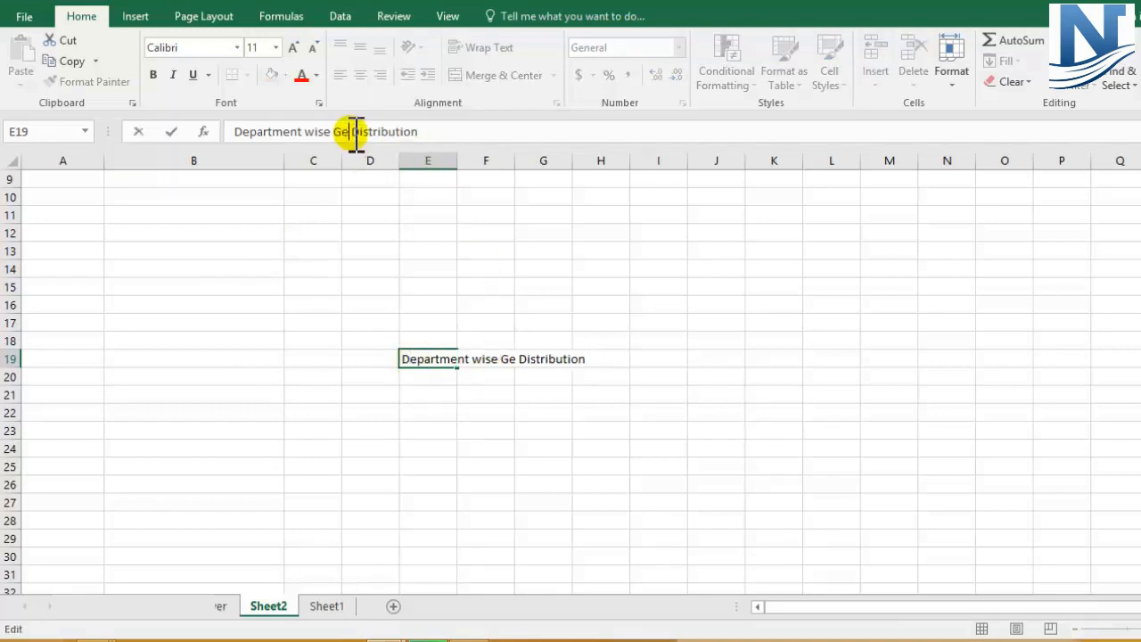
{"action": "type", "text": "nder"}
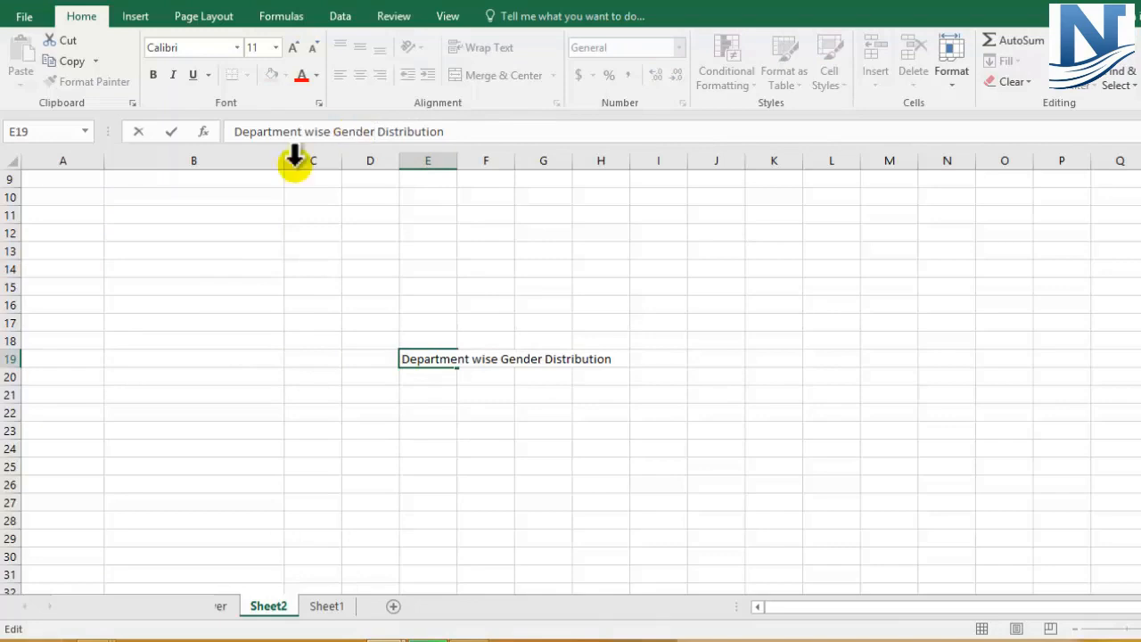
{"action": "left_click", "coordinate": [224, 359]}
Remove the Gender, % of total annual salary and Department fields from the pivot table to empty it.
{"action": "scroll", "coordinate": [242, 311], "scroll_direction": "up", "scroll_amount": 3}
{"action": "left_click", "coordinate": [243, 309]}
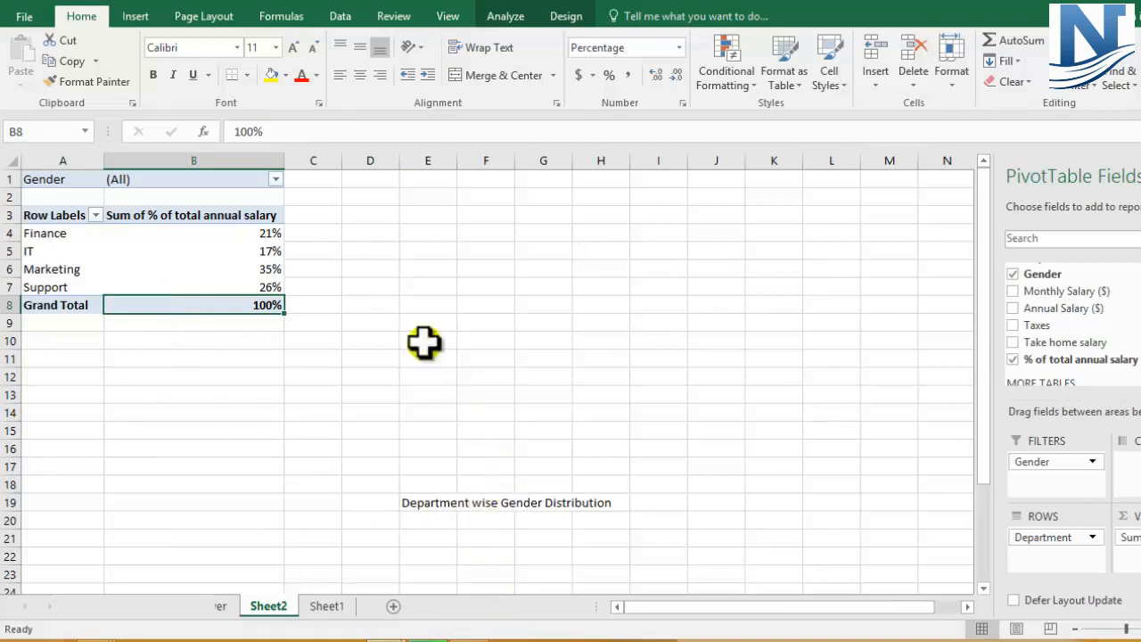
{"action": "left_click", "coordinate": [171, 233]}
{"action": "left_click", "coordinate": [170, 209]}
{"action": "left_click", "coordinate": [159, 284]}
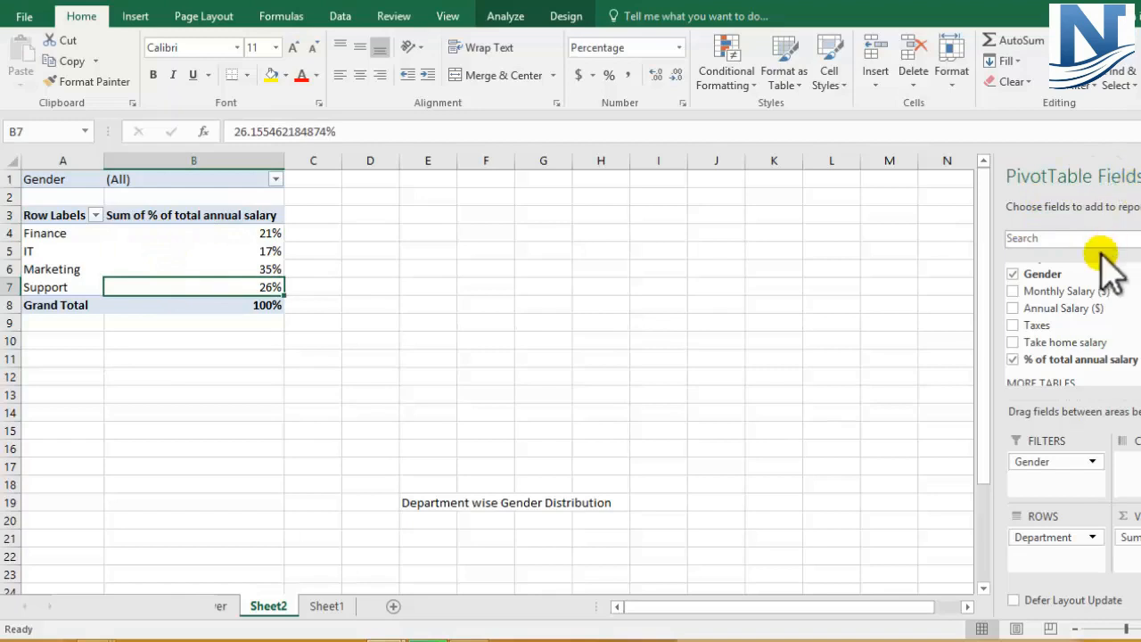
{"action": "left_click", "coordinate": [1013, 274]}
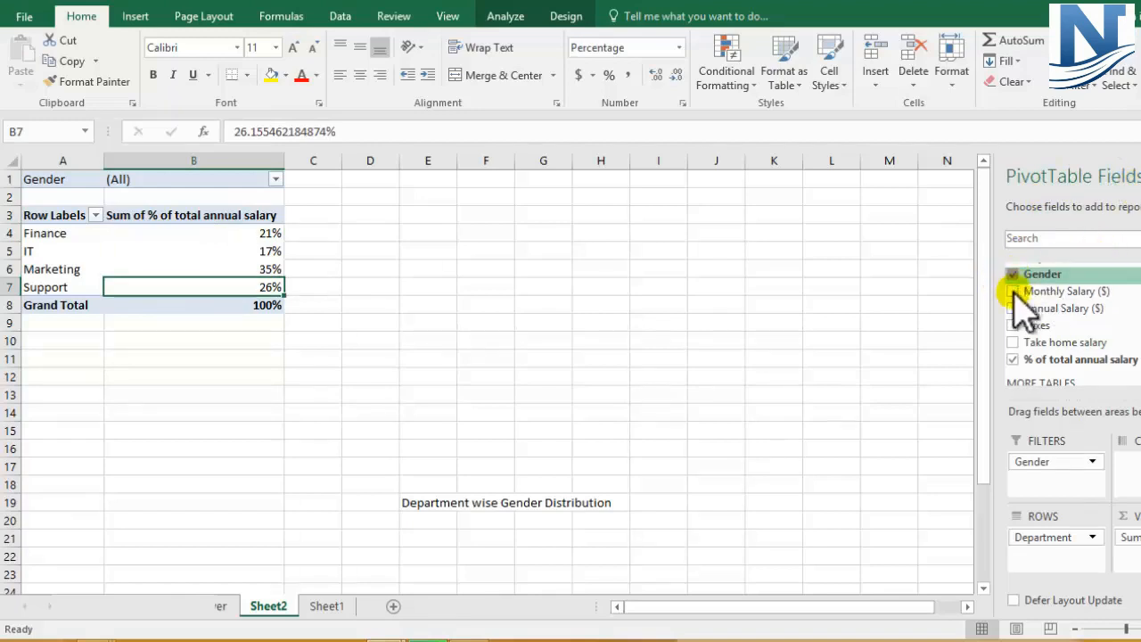
{"action": "left_click", "coordinate": [1014, 359]}
{"action": "scroll", "coordinate": [1055, 361], "scroll_direction": "up", "scroll_amount": 2}
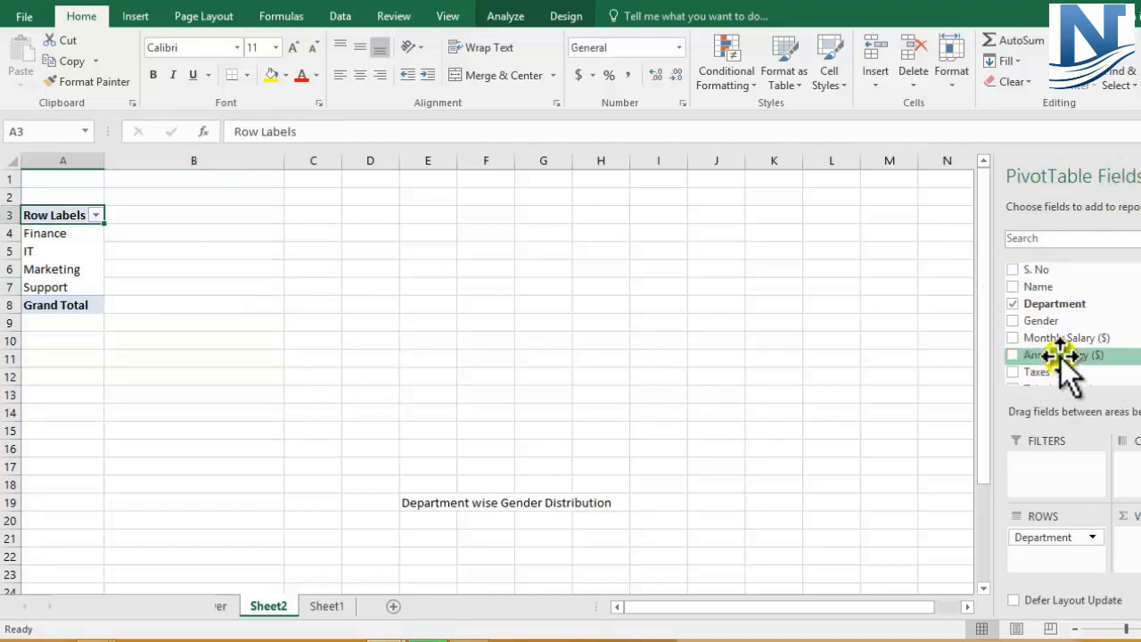
{"action": "left_click", "coordinate": [1015, 304]}
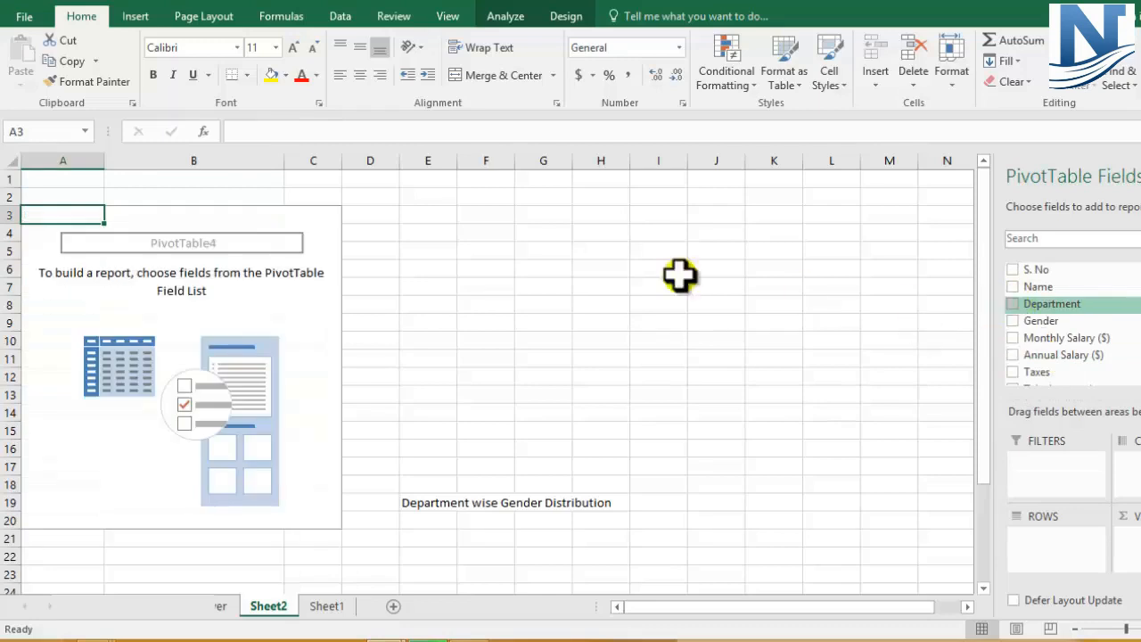
Add the Department and Gender fields as rows of the empty pivot table and check the gender rows under Finance.
{"action": "left_click", "coordinate": [177, 227]}
{"action": "left_click", "coordinate": [191, 214]}
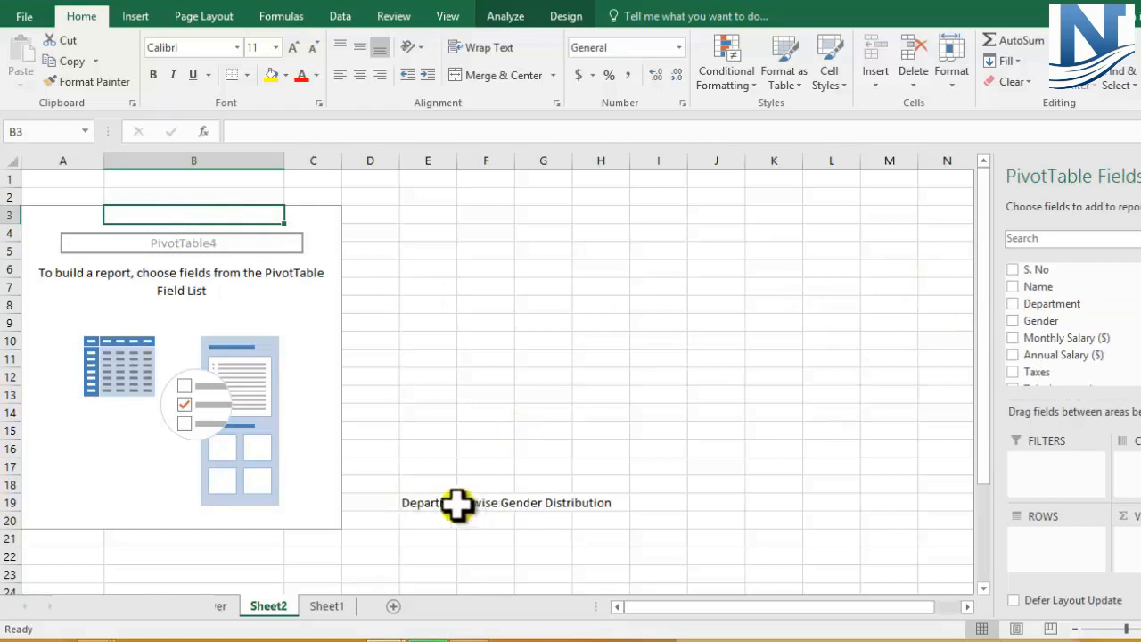
{"action": "left_click", "coordinate": [1013, 304]}
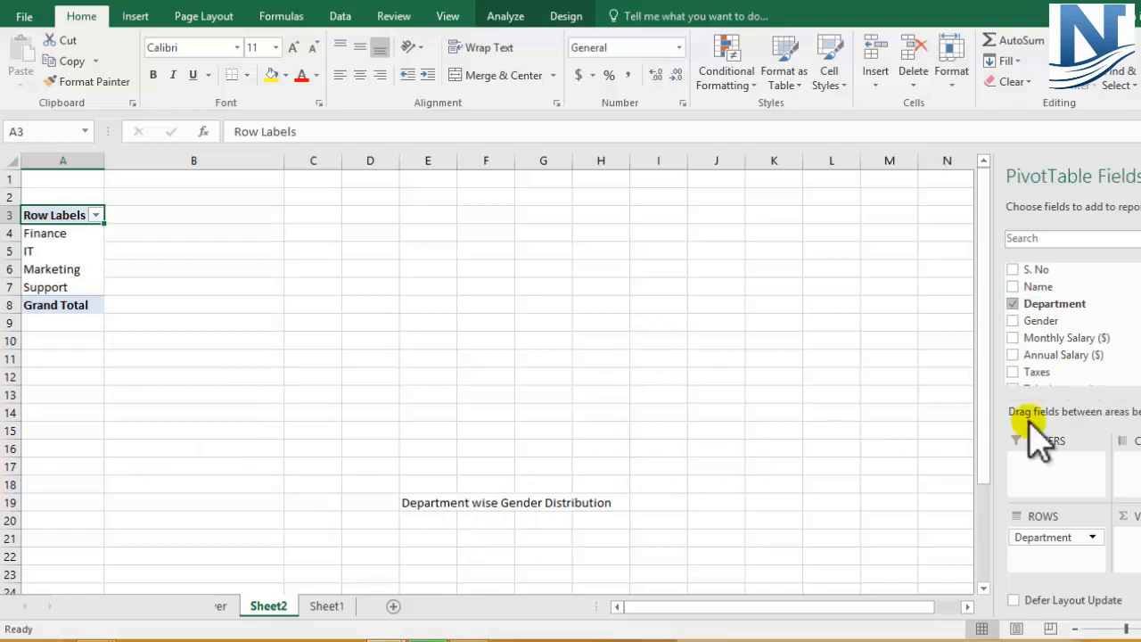
{"action": "left_click", "coordinate": [1014, 321]}
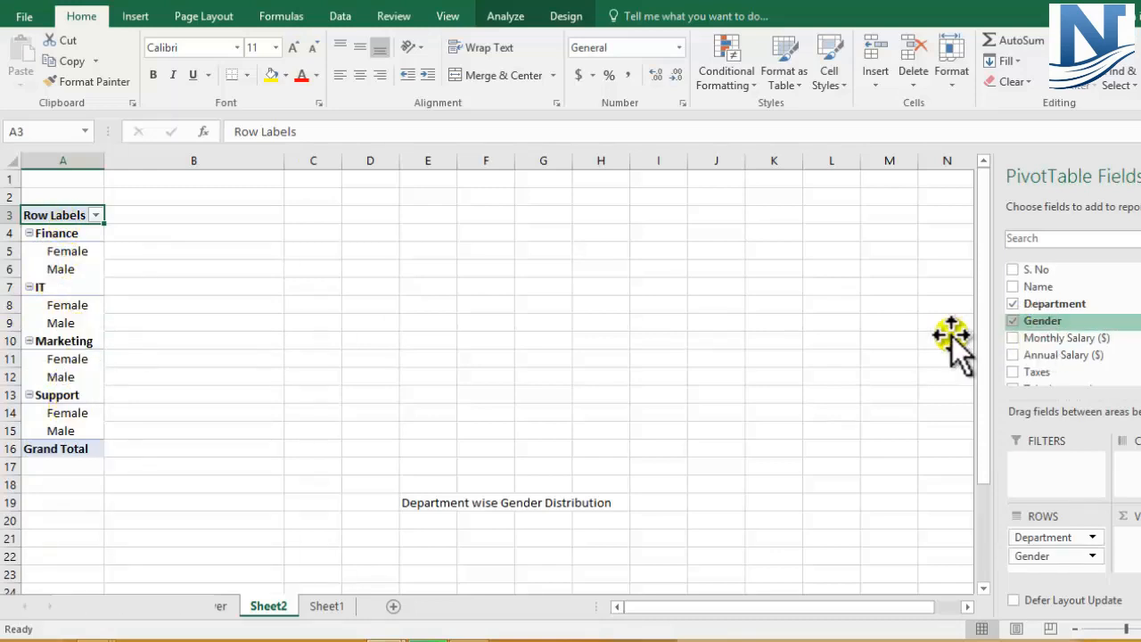
{"action": "left_click", "coordinate": [60, 253]}
{"action": "left_click", "coordinate": [59, 270]}
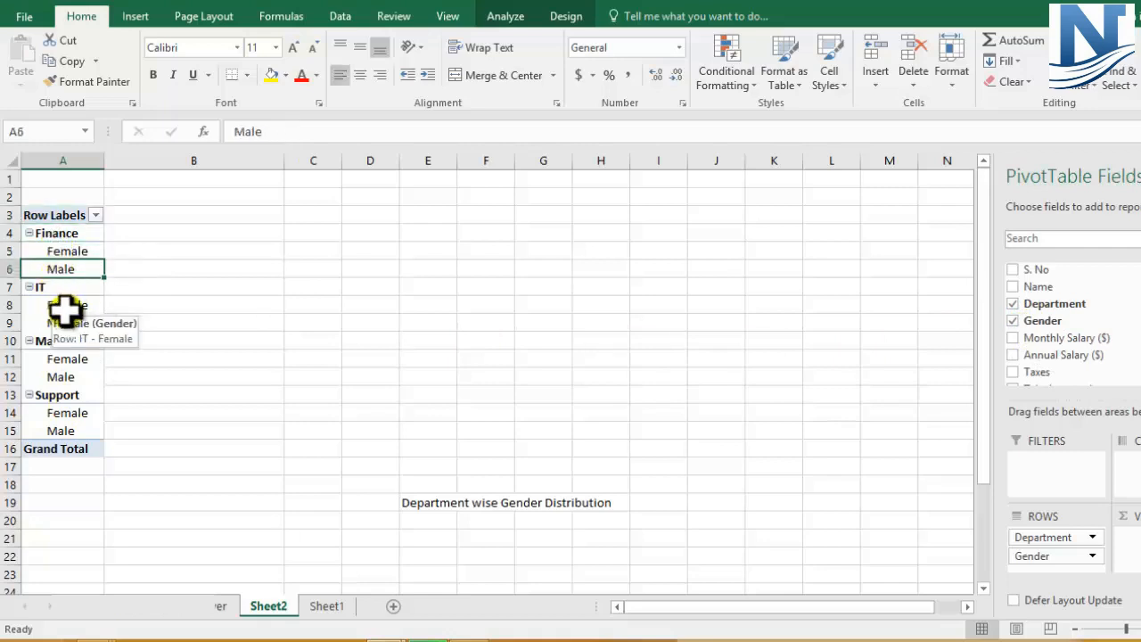
{"action": "left_click", "coordinate": [122, 253]}
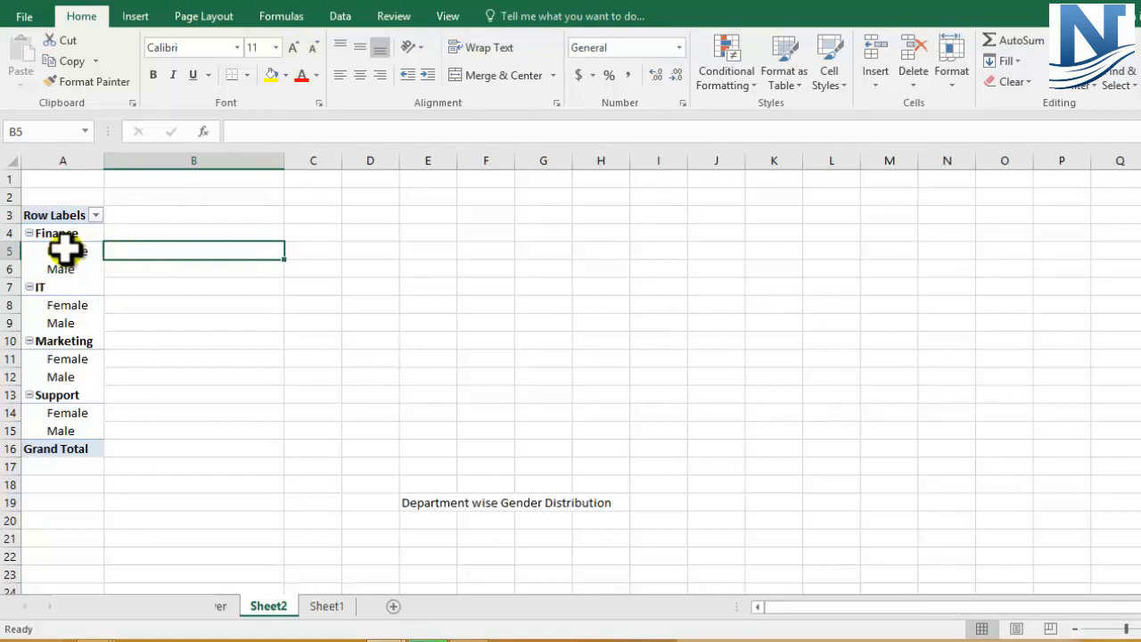
{"action": "left_click", "coordinate": [92, 251]}
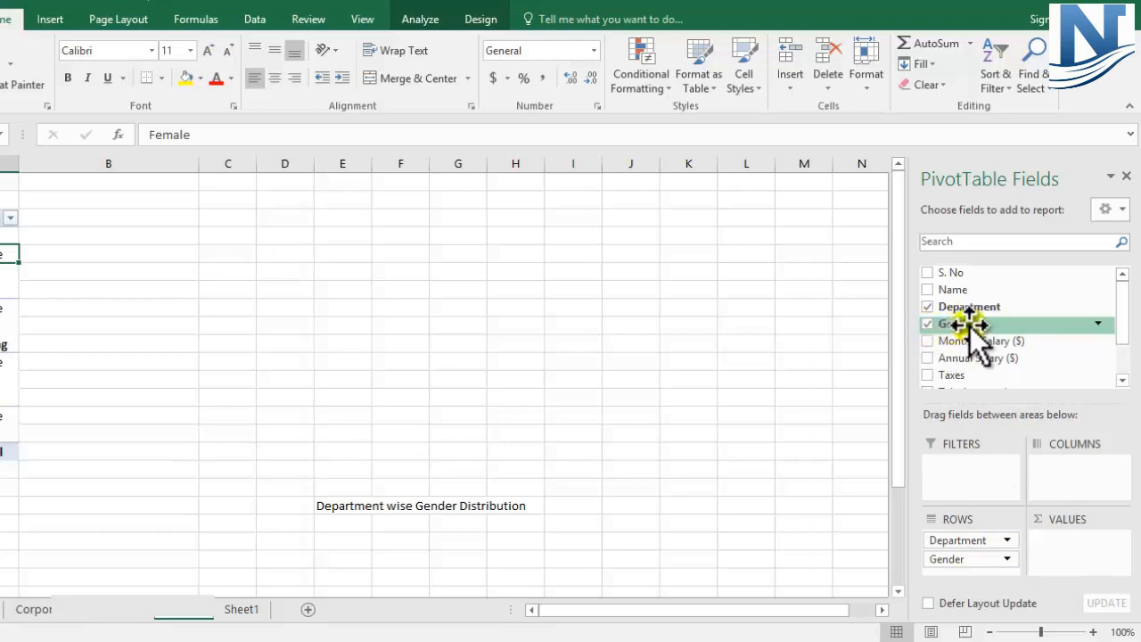
Add Gender to the pivot table as a count value and format the counts in B4:B16 as General.
{"action": "left_click_drag", "start_coordinate": [973, 332], "coordinate": [1061, 540]}
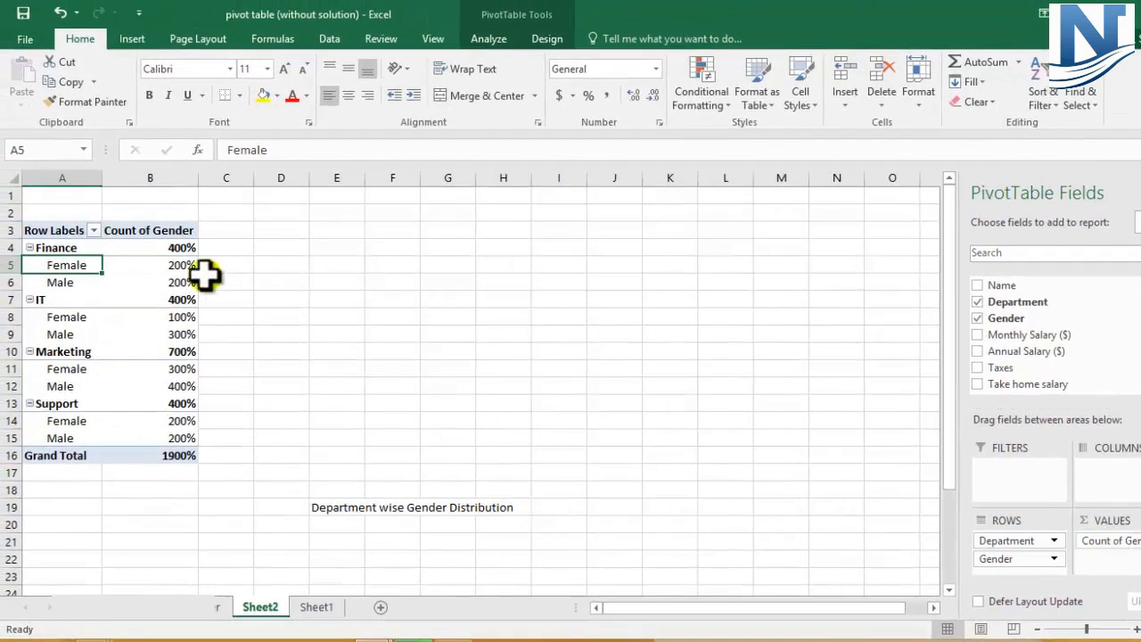
{"action": "left_click_drag", "start_coordinate": [172, 252], "coordinate": [169, 454]}
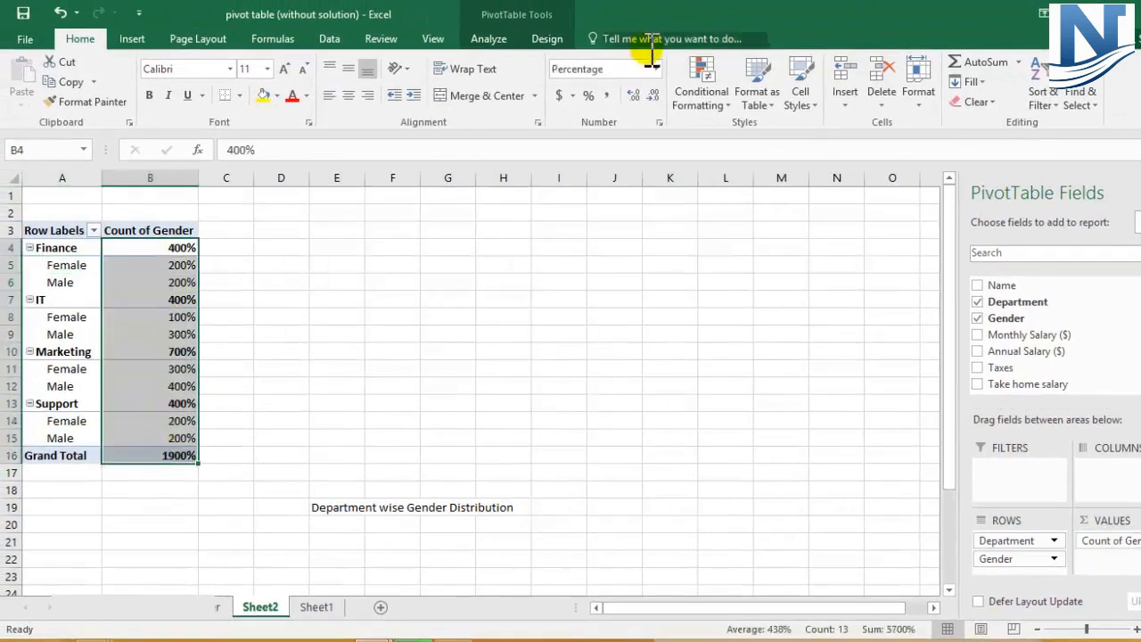
{"action": "left_click", "coordinate": [655, 69]}
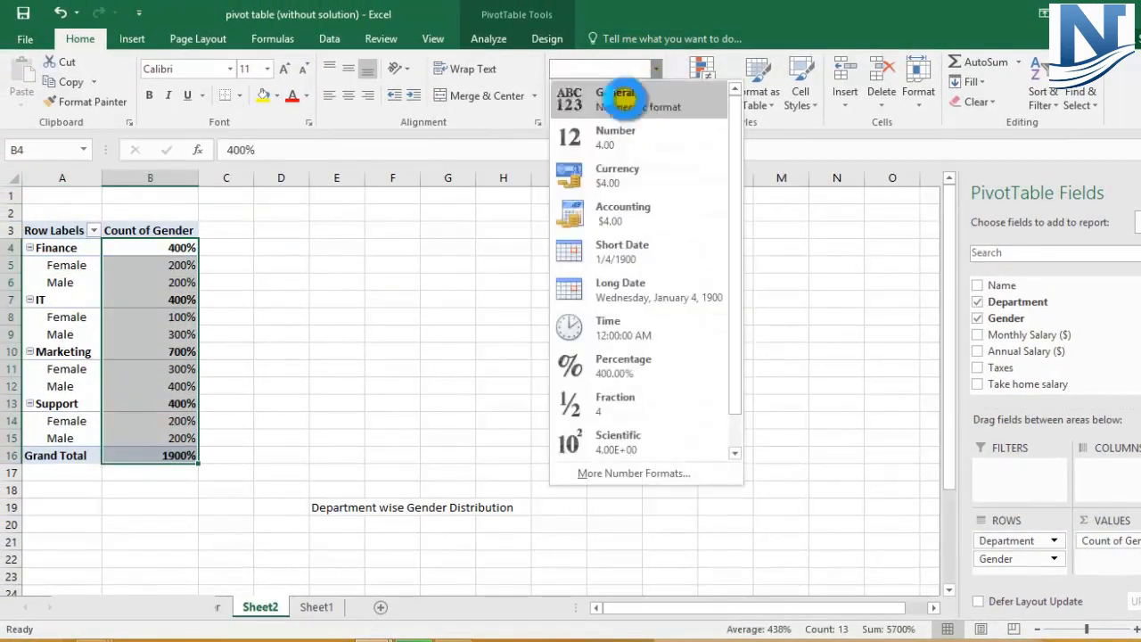
{"action": "left_click", "coordinate": [630, 96]}
{"action": "left_click", "coordinate": [312, 319]}
Examine the gender counts row by row for the Finance and IT departments and look over the remaining departments.
{"action": "left_click_drag", "start_coordinate": [153, 249], "coordinate": [152, 451]}
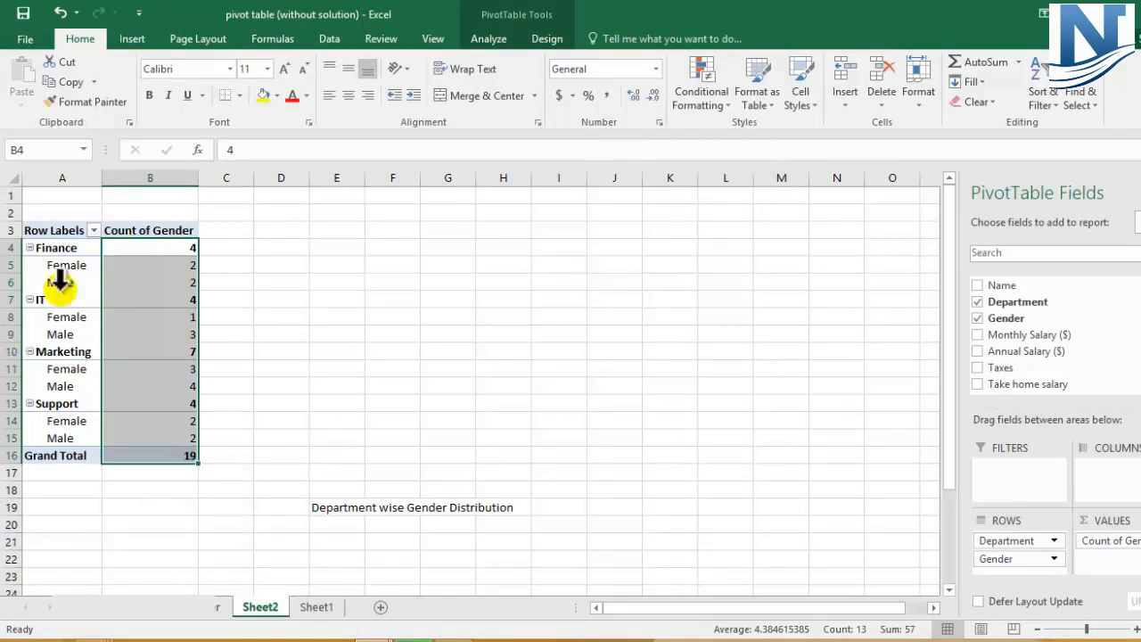
{"action": "left_click", "coordinate": [9, 248]}
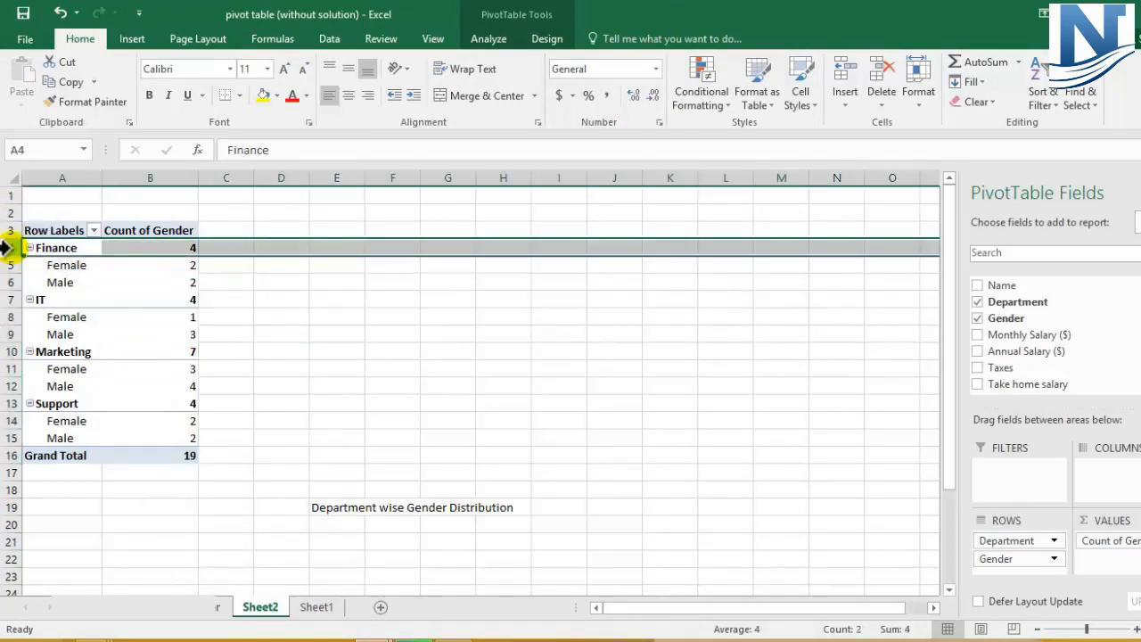
{"action": "left_click", "coordinate": [9, 265]}
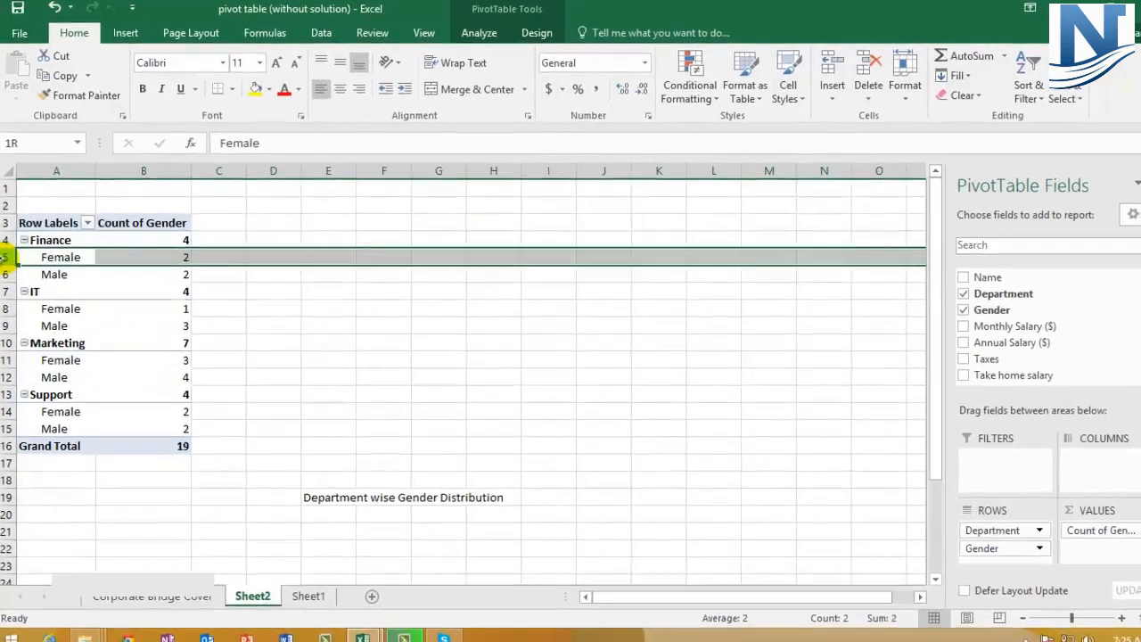
{"action": "left_click", "coordinate": [8, 282]}
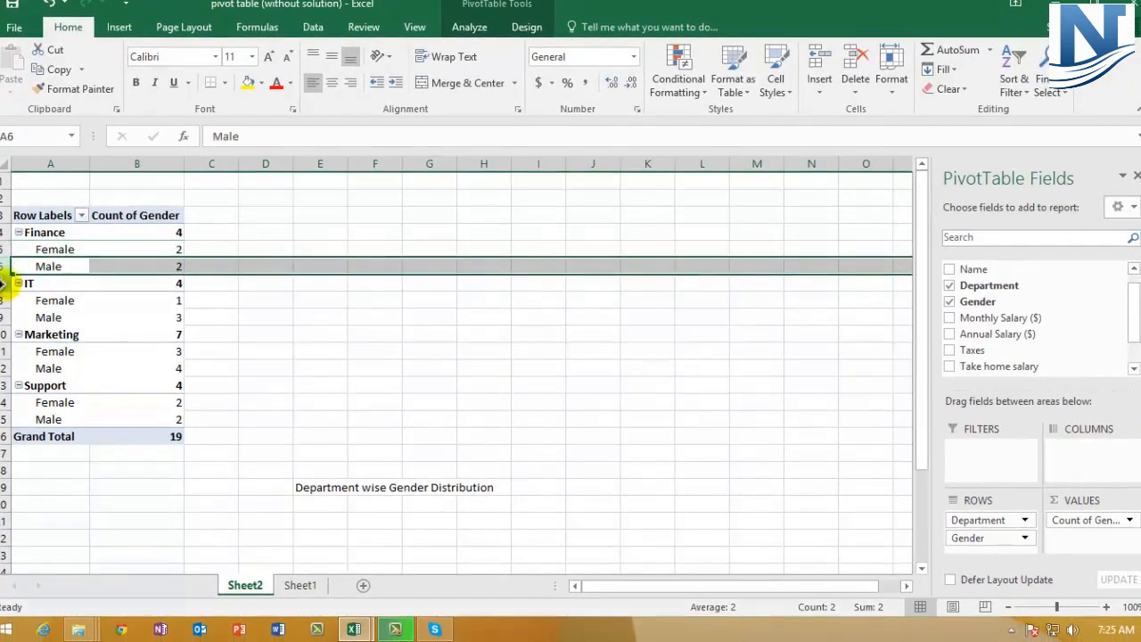
{"action": "left_click", "coordinate": [7, 282]}
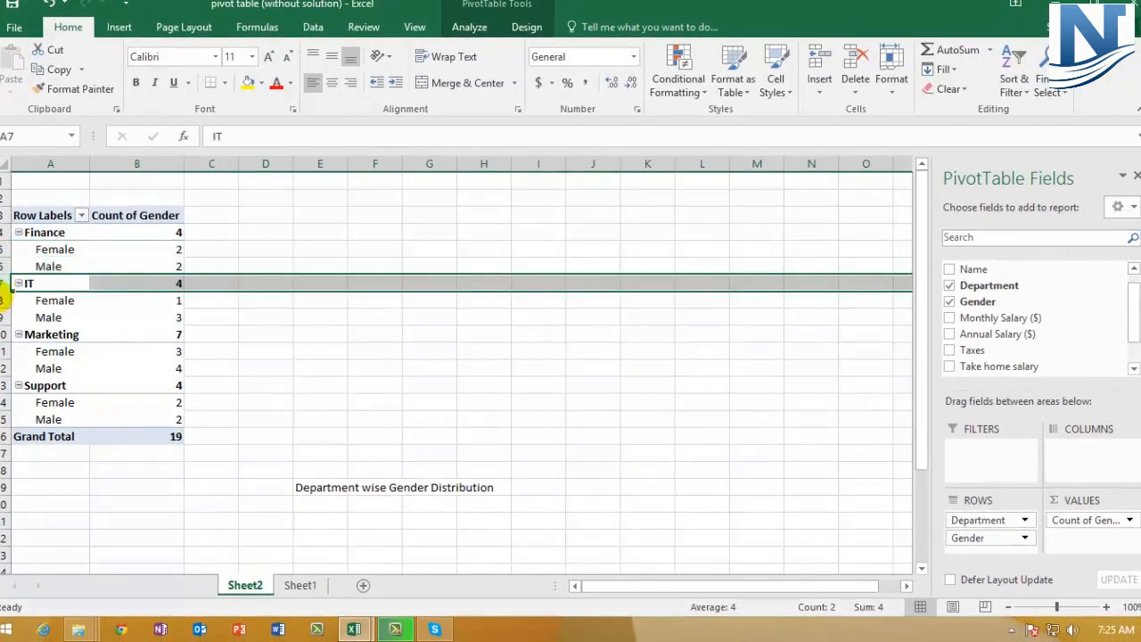
{"action": "left_click", "coordinate": [5, 301]}
{"action": "left_click", "coordinate": [6, 318]}
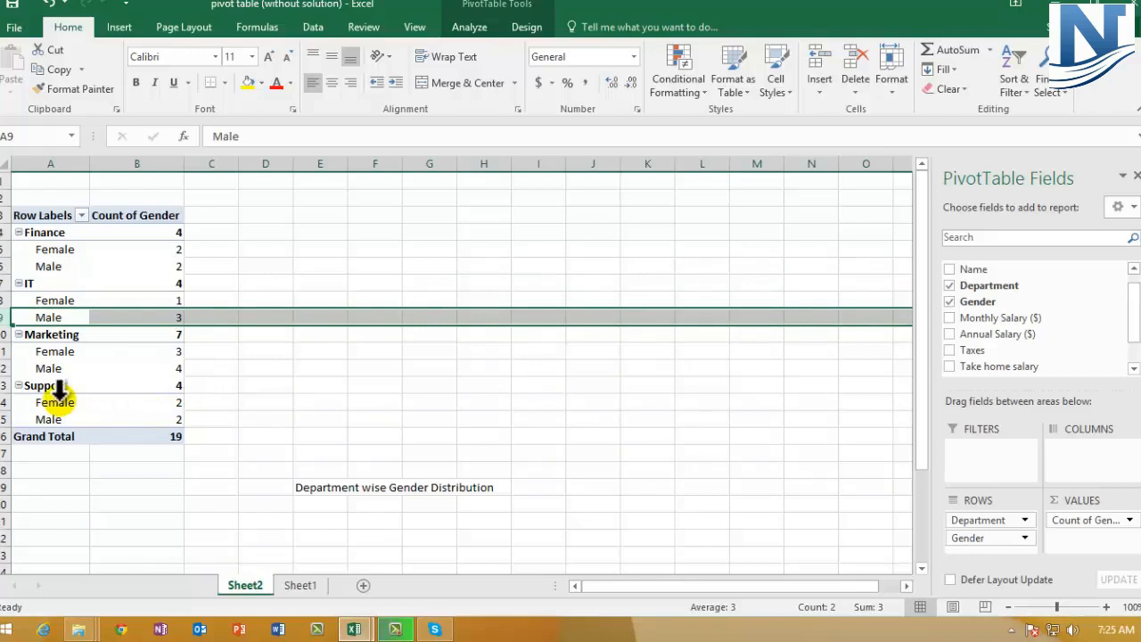
{"action": "left_click", "coordinate": [231, 387]}
{"action": "left_click", "coordinate": [132, 217]}
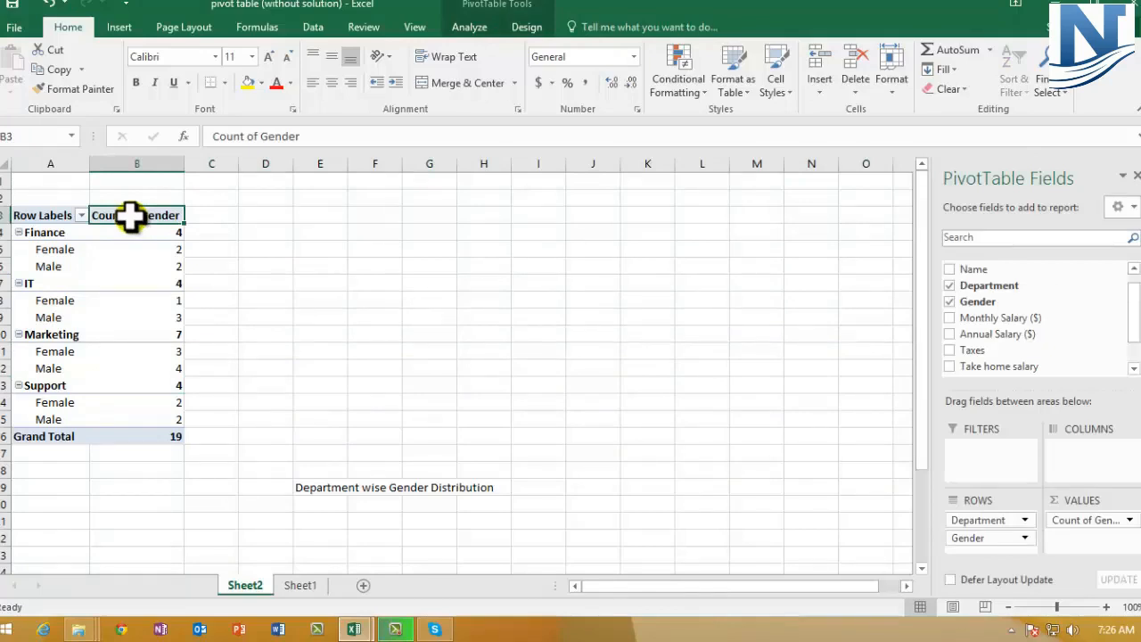
Replace the Gender count in the pivot table's values with the sum of Annual Salary ($).
{"action": "left_click_drag", "start_coordinate": [1076, 531], "coordinate": [986, 304]}
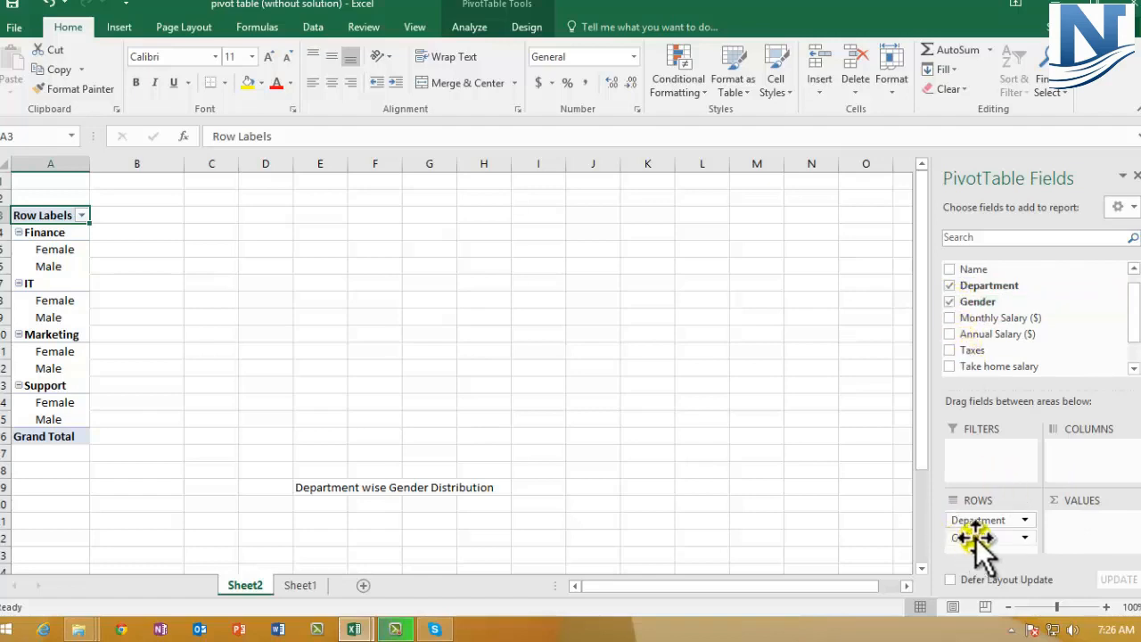
{"action": "left_click_drag", "start_coordinate": [990, 335], "coordinate": [1111, 544]}
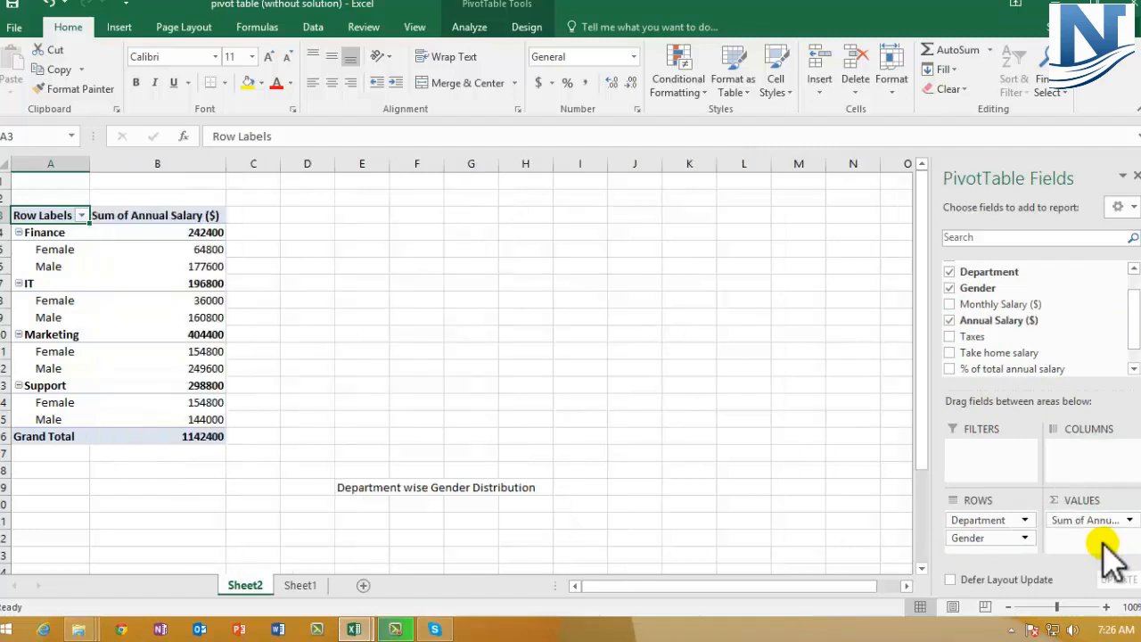
{"action": "left_click", "coordinate": [158, 230]}
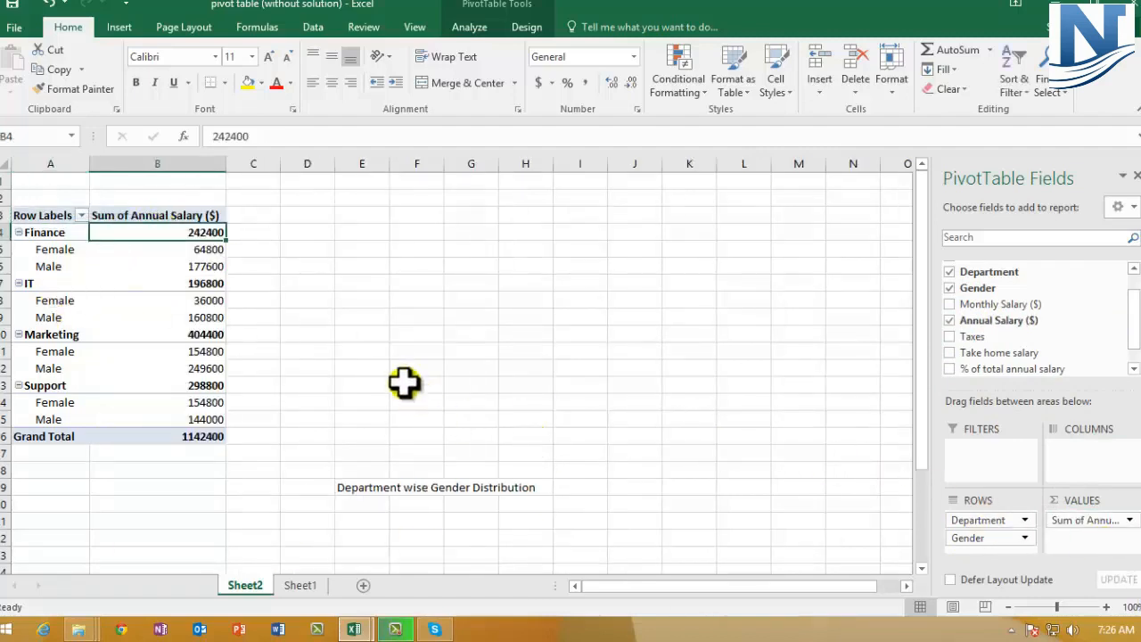
Compare the female and male annual salary sums with the department total for Finance.
{"action": "left_click_drag", "start_coordinate": [6, 250], "coordinate": [4, 268]}
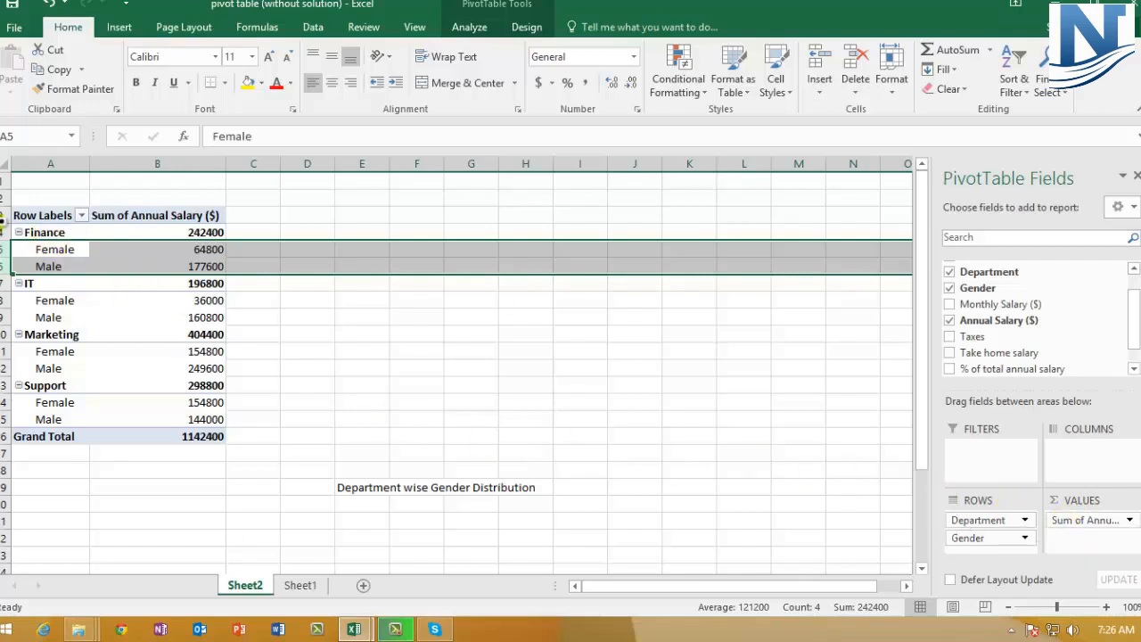
{"action": "left_click_drag", "start_coordinate": [4, 233], "coordinate": [5, 244]}
{"action": "left_click", "coordinate": [5, 250]}
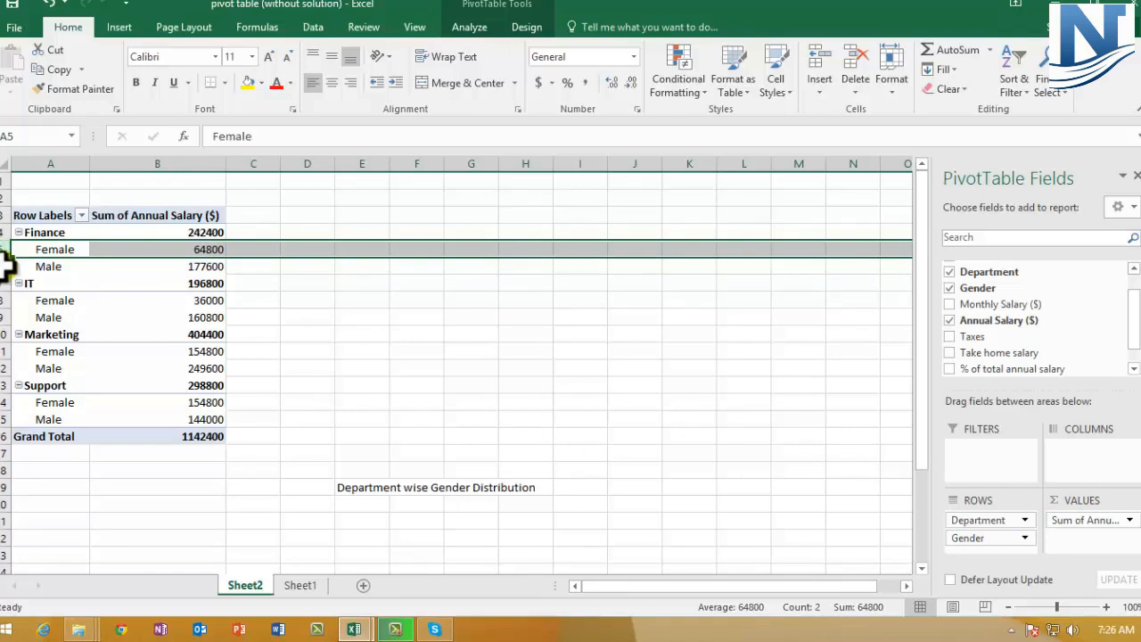
{"action": "left_click", "coordinate": [5, 266]}
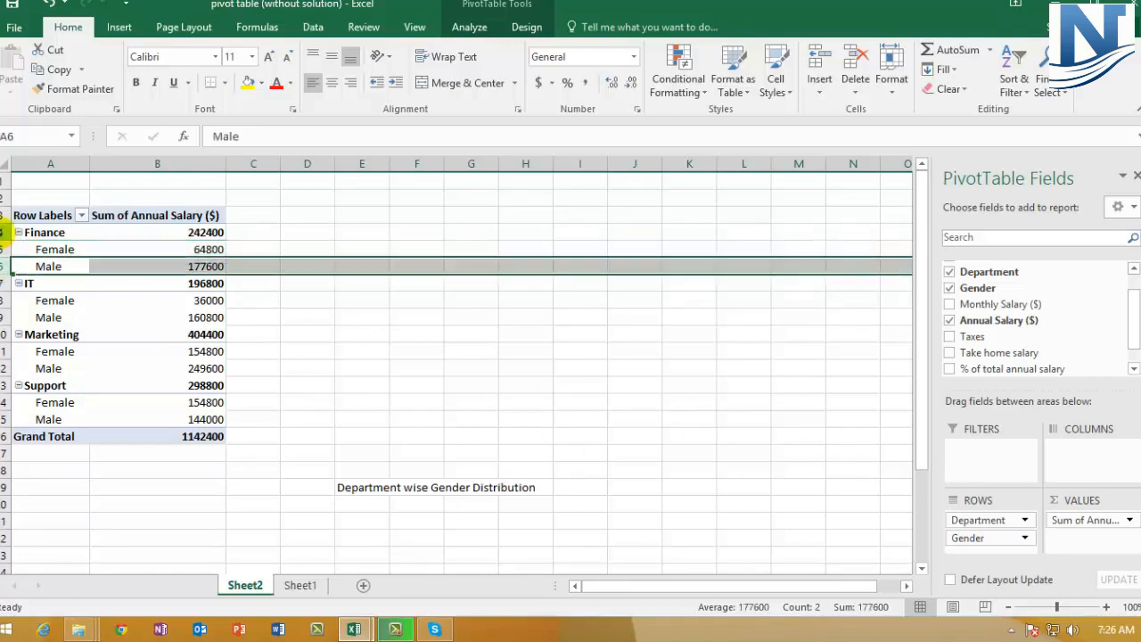
{"action": "left_click_drag", "start_coordinate": [4, 232], "coordinate": [4, 266]}
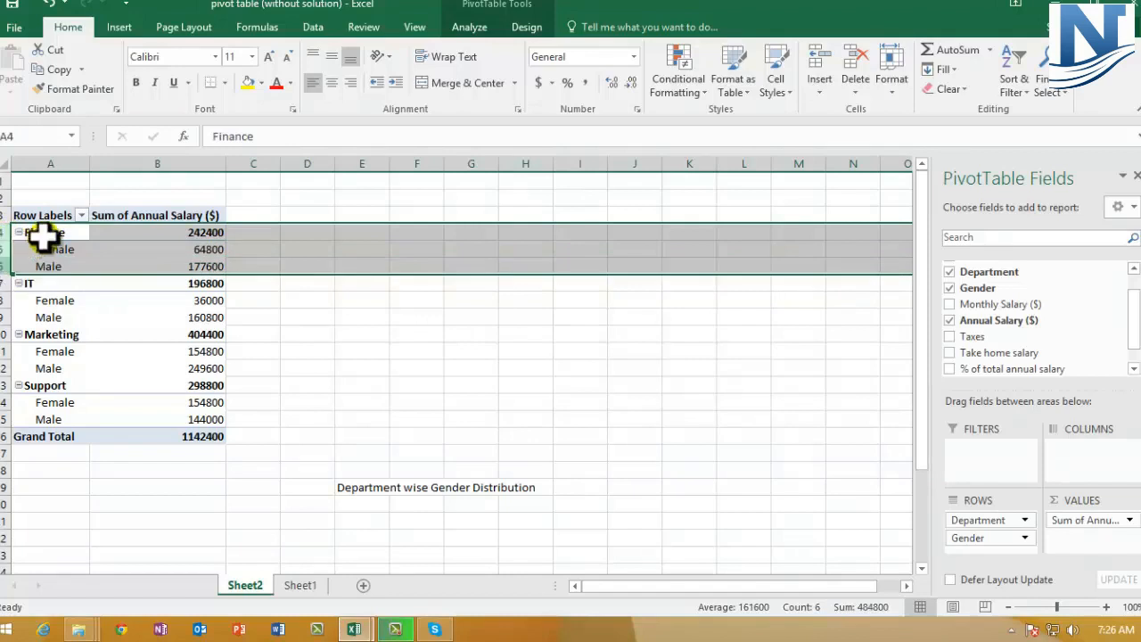
{"action": "left_click", "coordinate": [198, 250]}
{"action": "left_click", "coordinate": [197, 266]}
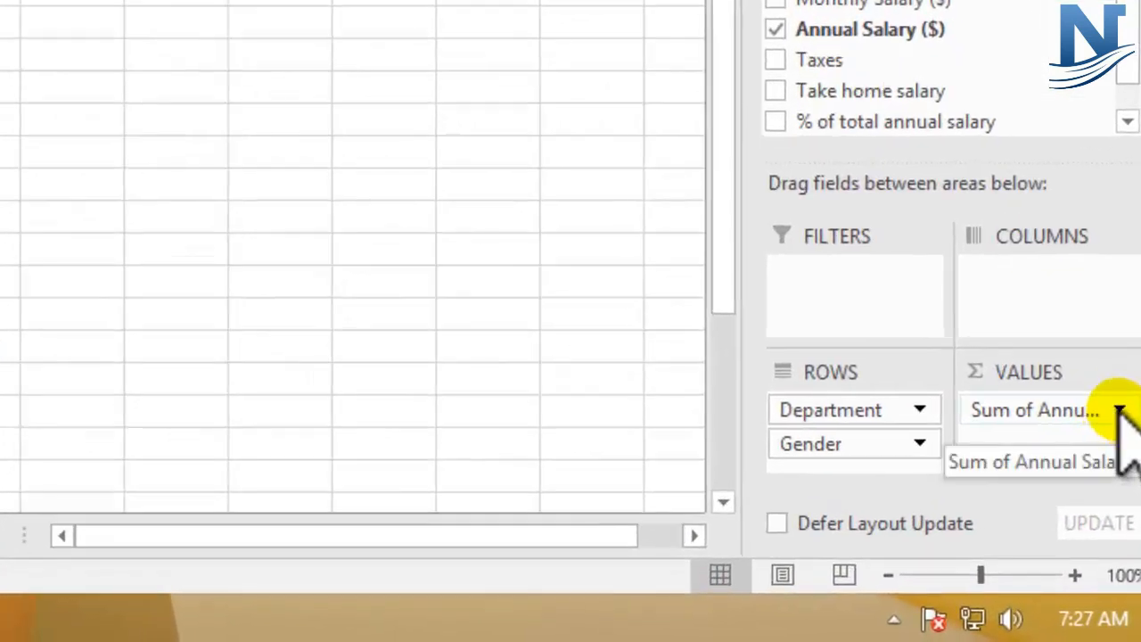
Summarize the Annual Salary ($) values by Average and compare the female and male averages for Finance.
{"action": "left_click", "coordinate": [1121, 410]}
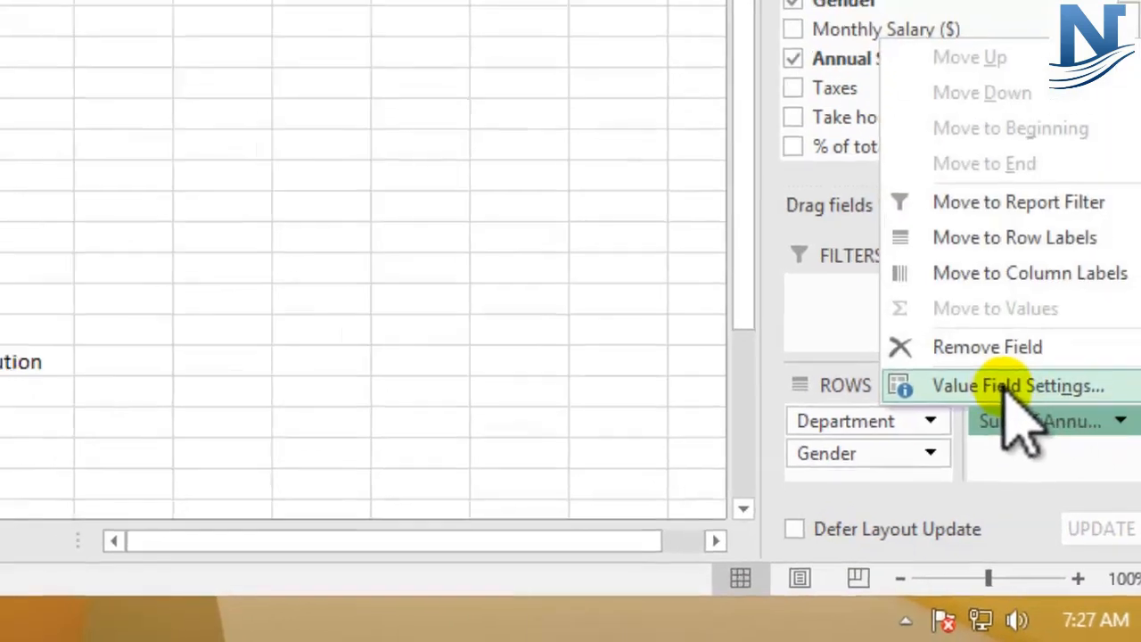
{"action": "left_click", "coordinate": [994, 374]}
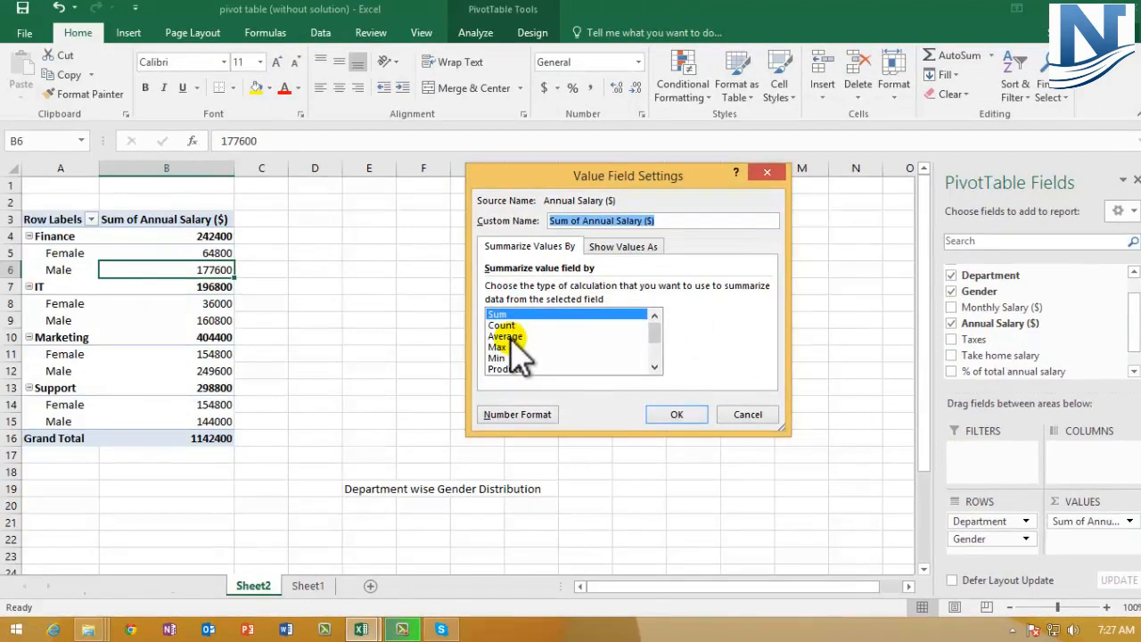
{"action": "left_click", "coordinate": [505, 336]}
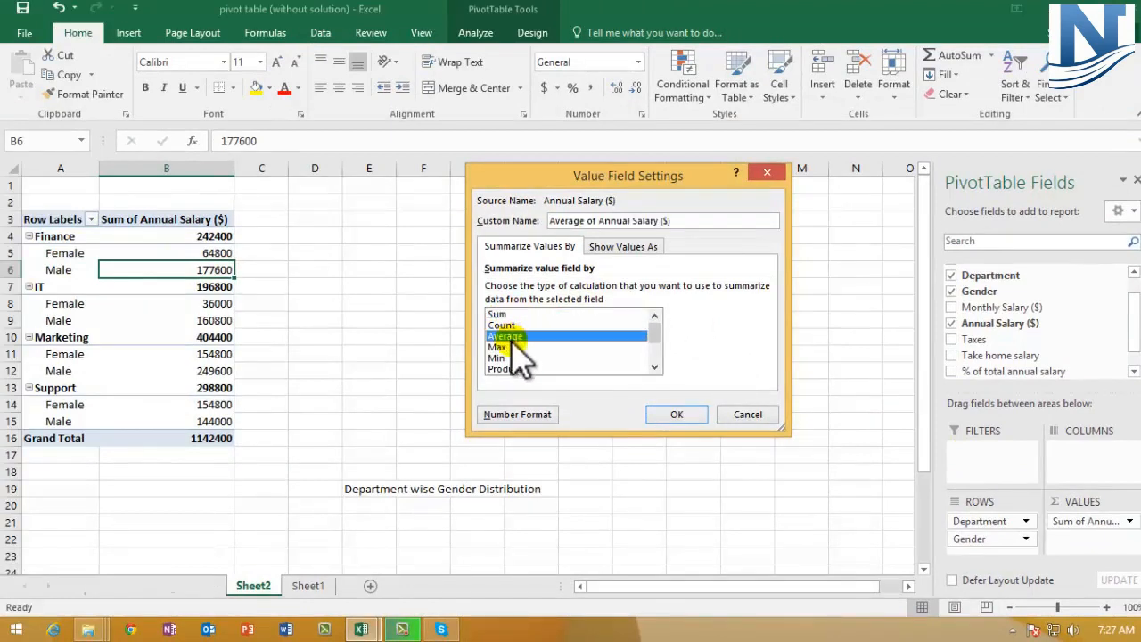
{"action": "left_click", "coordinate": [677, 416]}
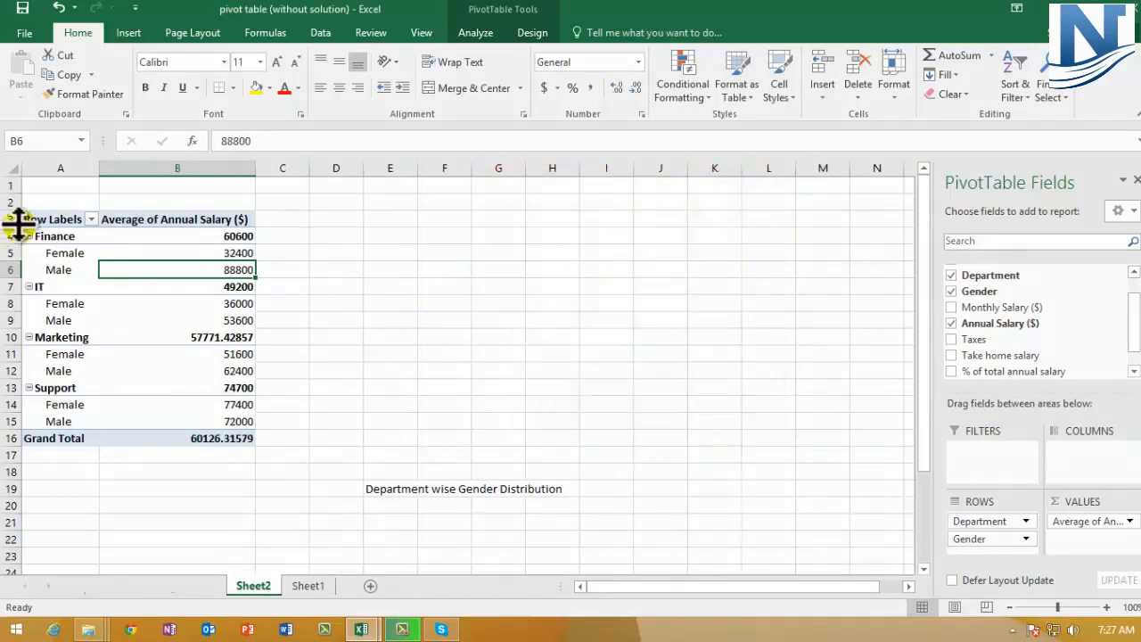
{"action": "left_click", "coordinate": [212, 256]}
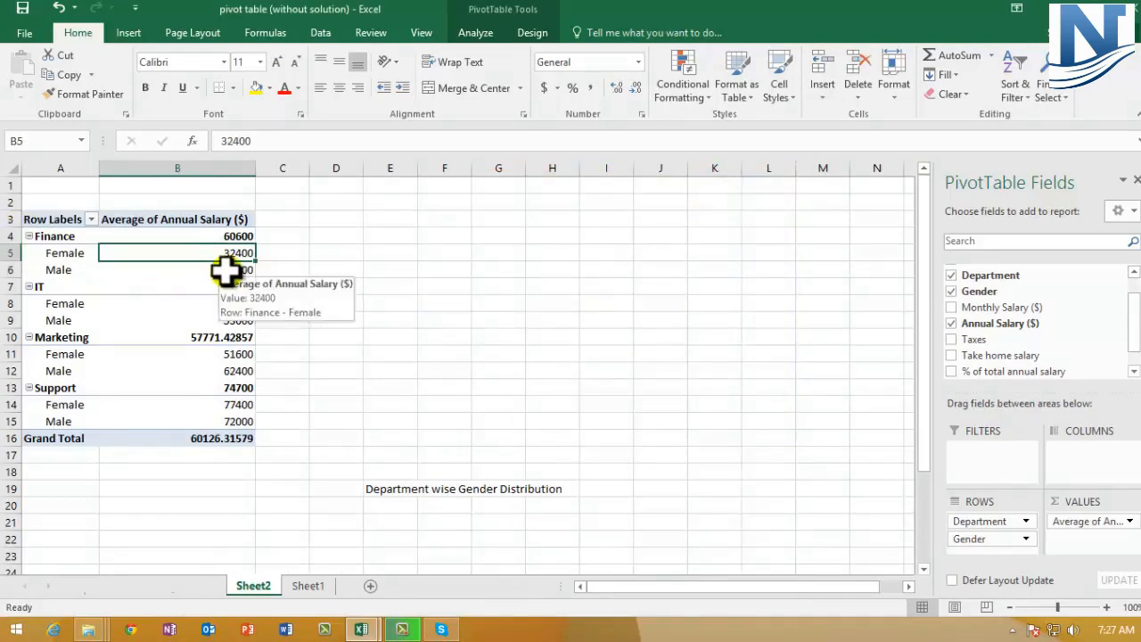
{"action": "left_click", "coordinate": [225, 271]}
{"action": "left_click", "coordinate": [214, 253]}
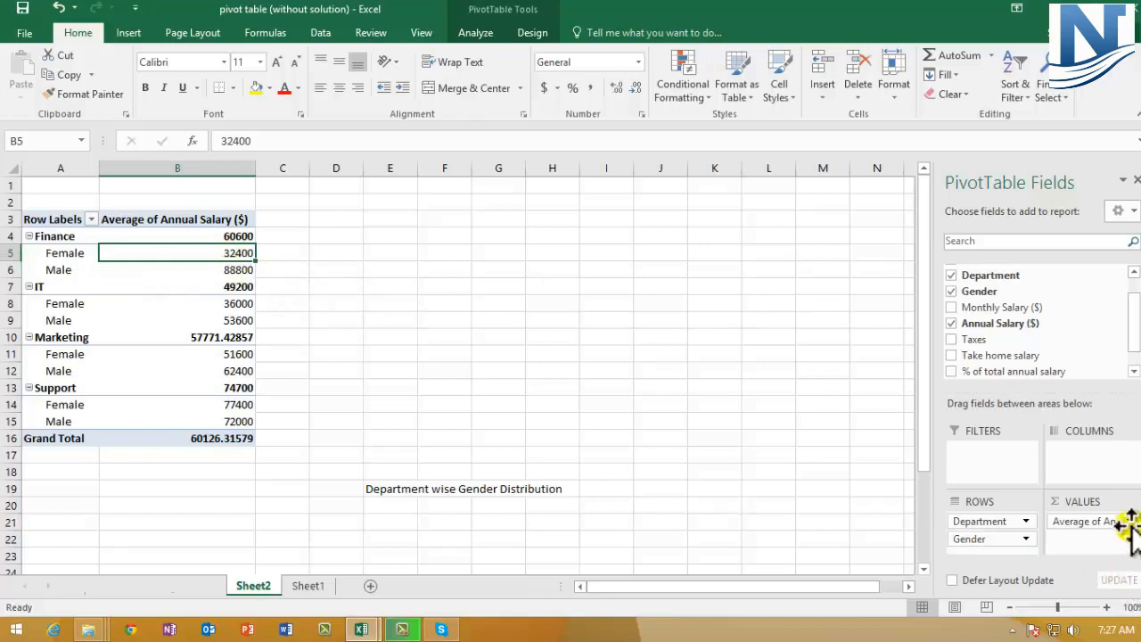
Summarize the Annual Salary ($) values in the pivot table by Max.
{"action": "left_click", "coordinate": [1083, 521]}
{"action": "left_click", "coordinate": [1070, 501]}
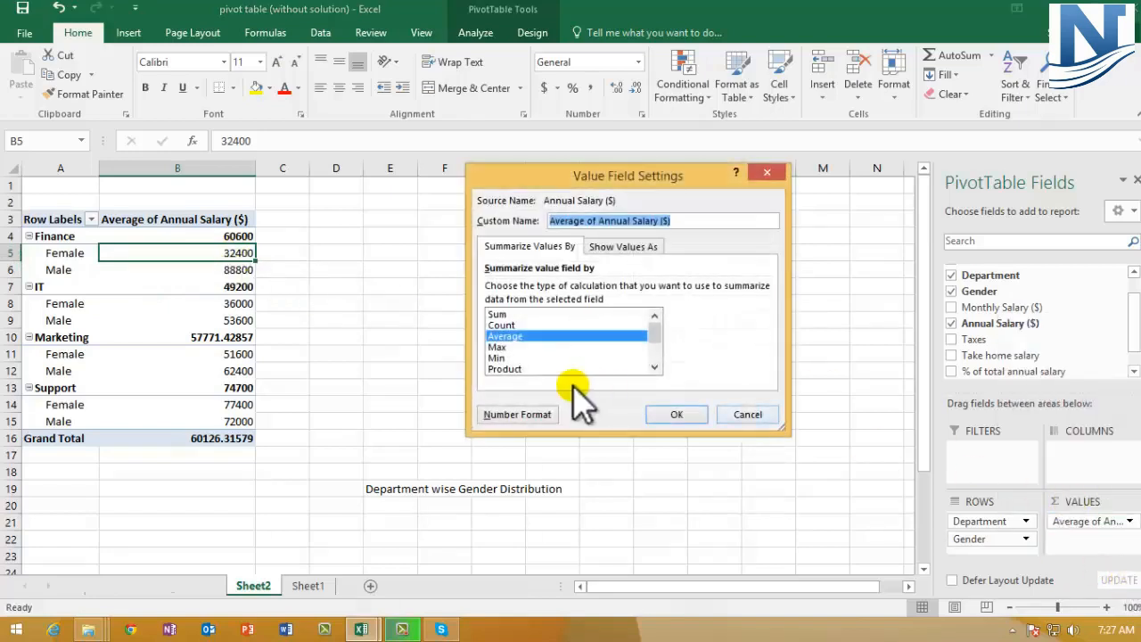
{"action": "left_click", "coordinate": [505, 347]}
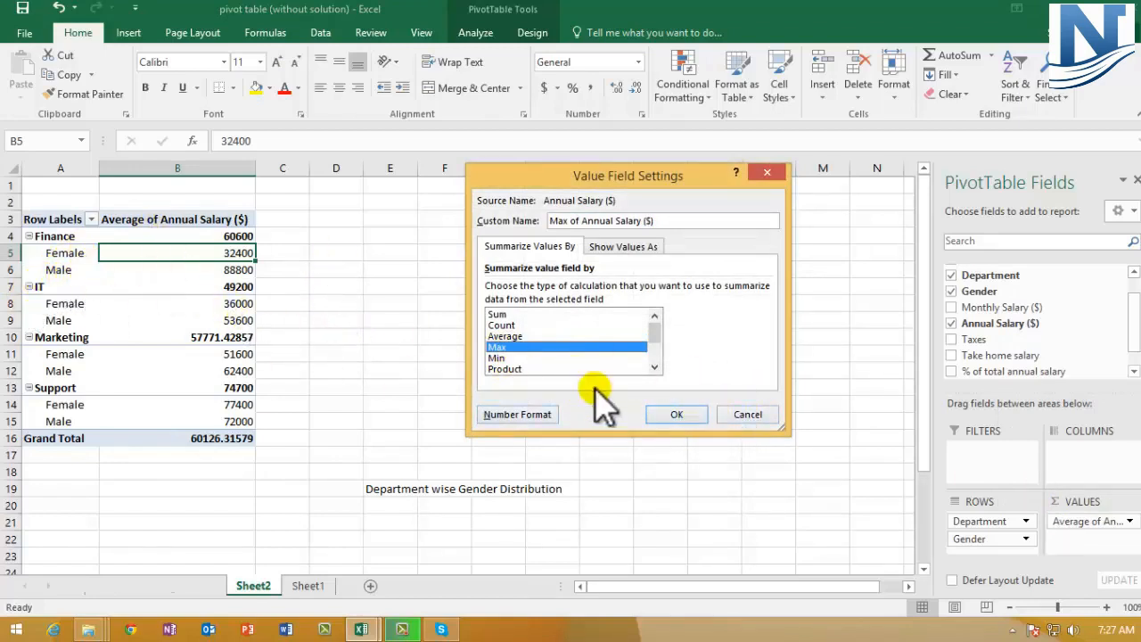
{"action": "left_click", "coordinate": [676, 416]}
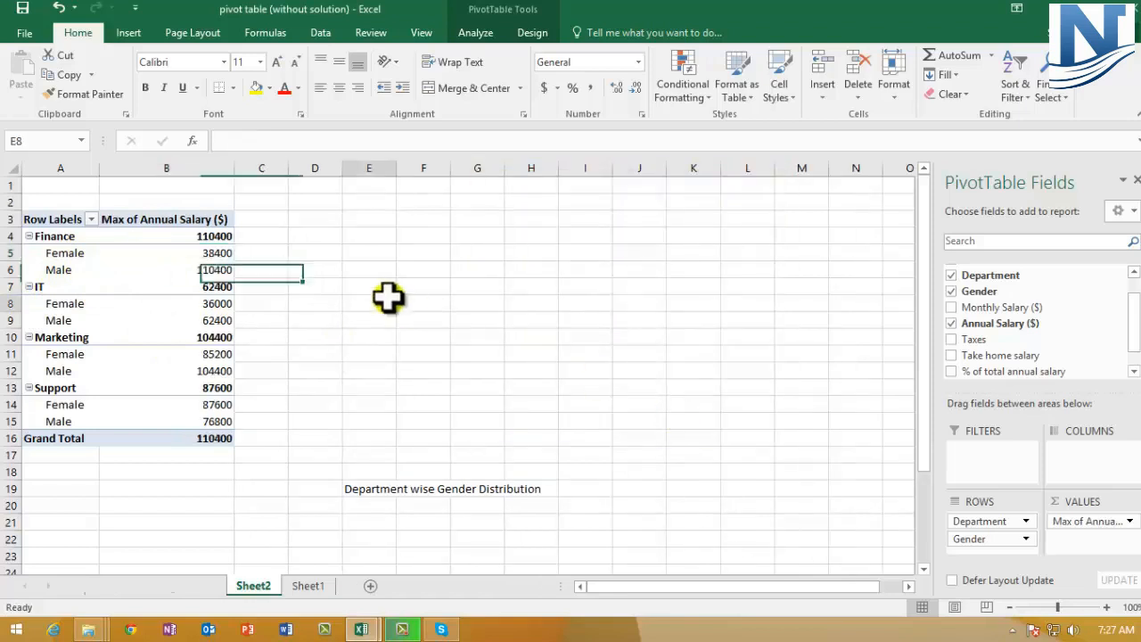
{"action": "left_click", "coordinate": [386, 301]}
Check the Finance female maximum annual salary in the pivot table against the matching employee row in the Sheet1 list.
{"action": "left_click", "coordinate": [7, 253]}
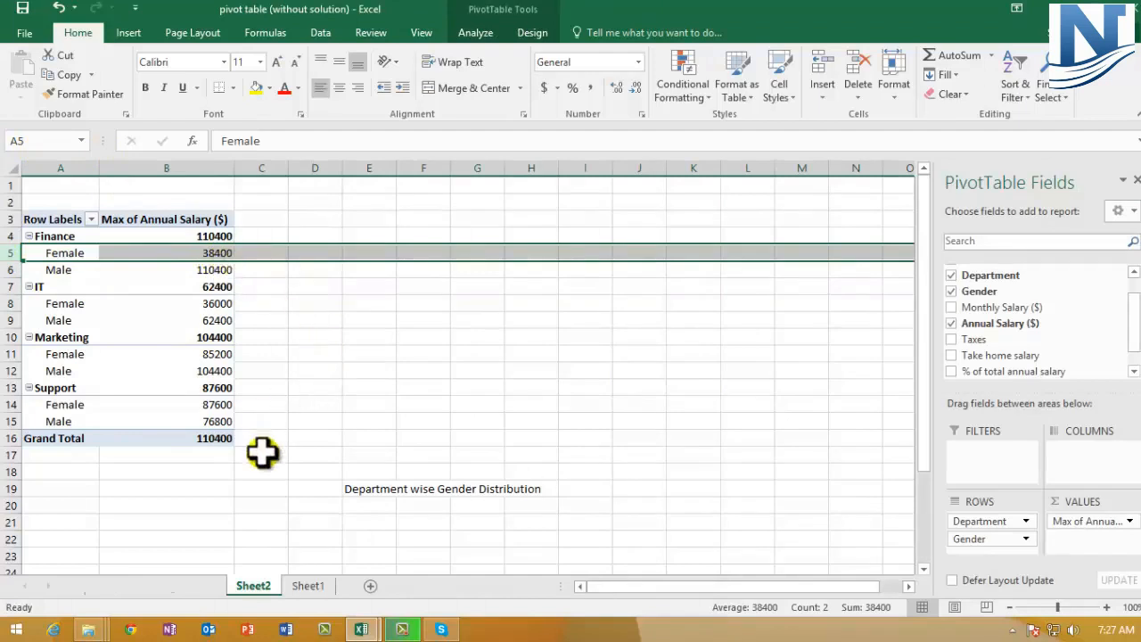
{"action": "left_click", "coordinate": [307, 586]}
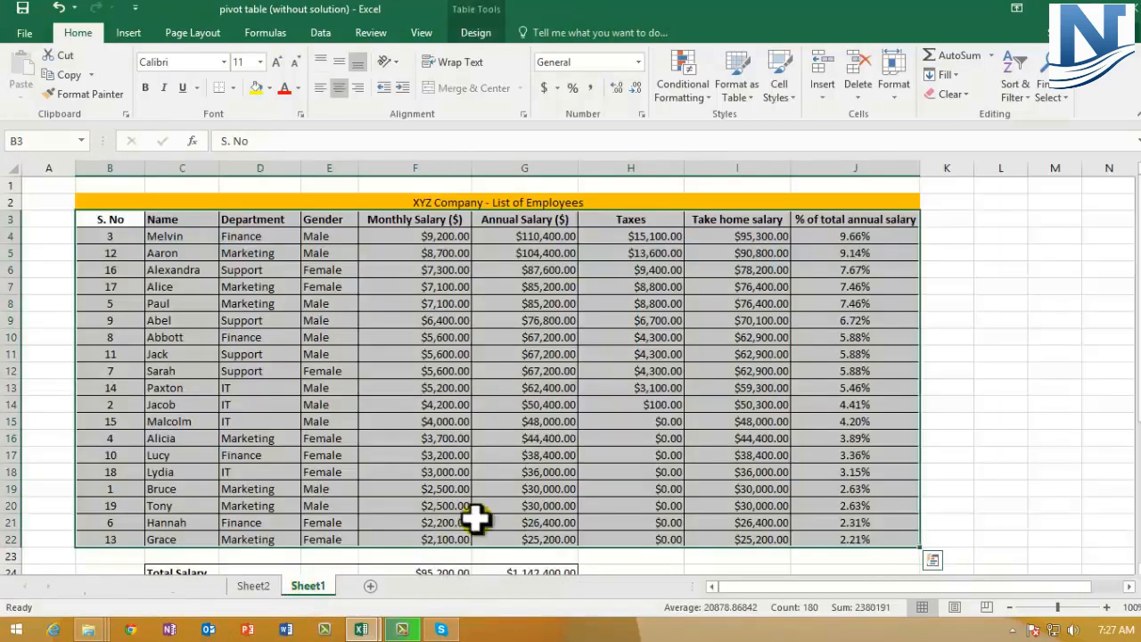
{"action": "left_click", "coordinate": [526, 455]}
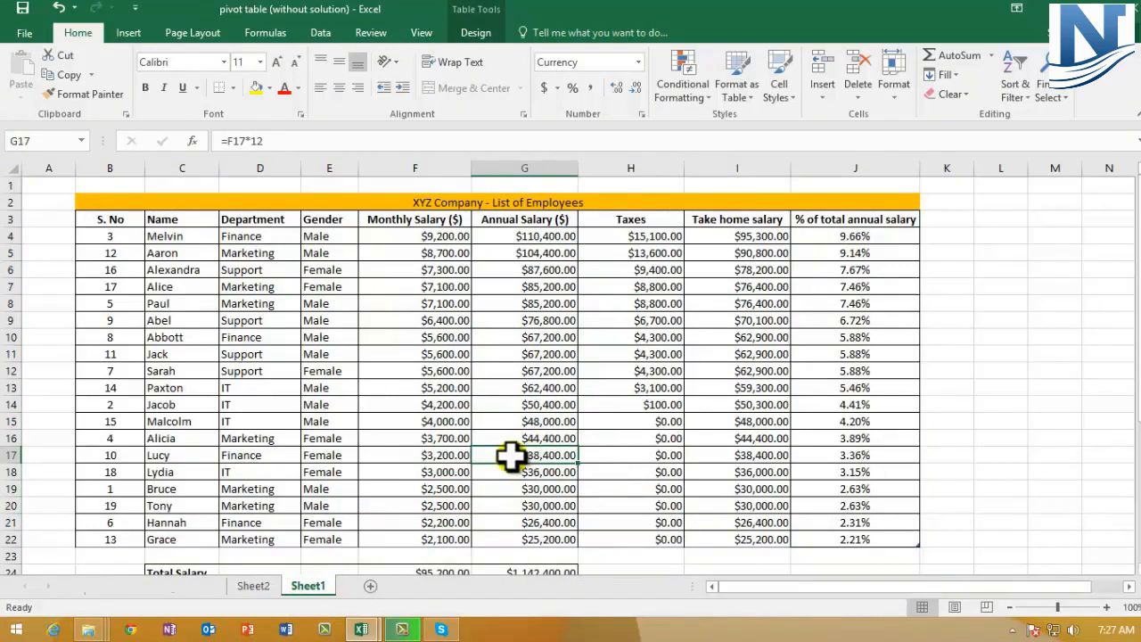
{"action": "left_click", "coordinate": [11, 455]}
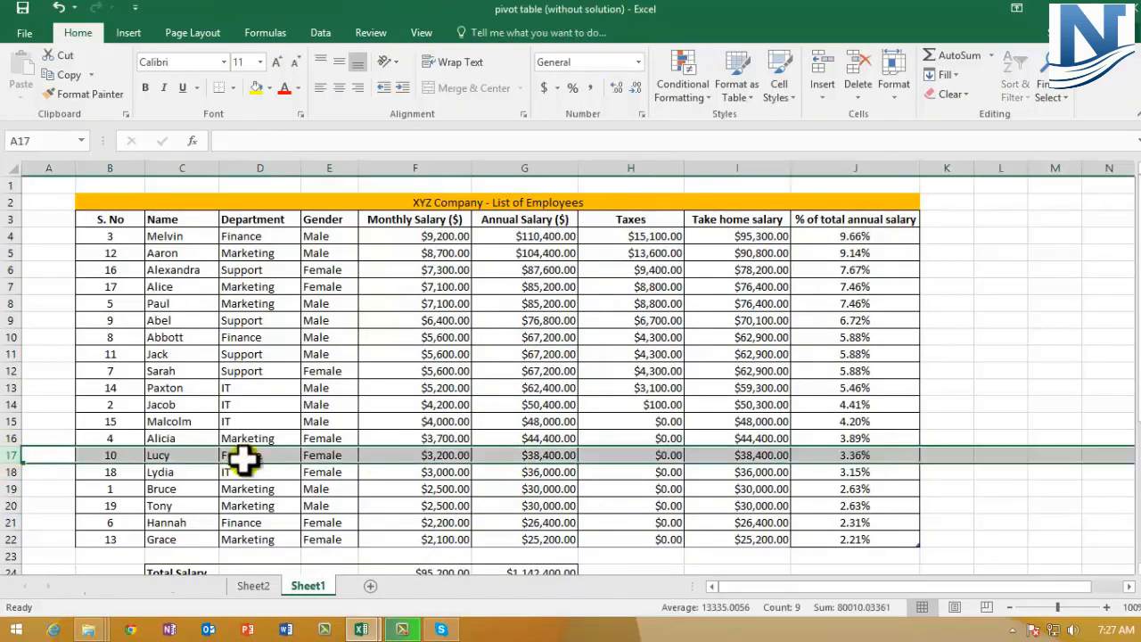
{"action": "left_click", "coordinate": [530, 457]}
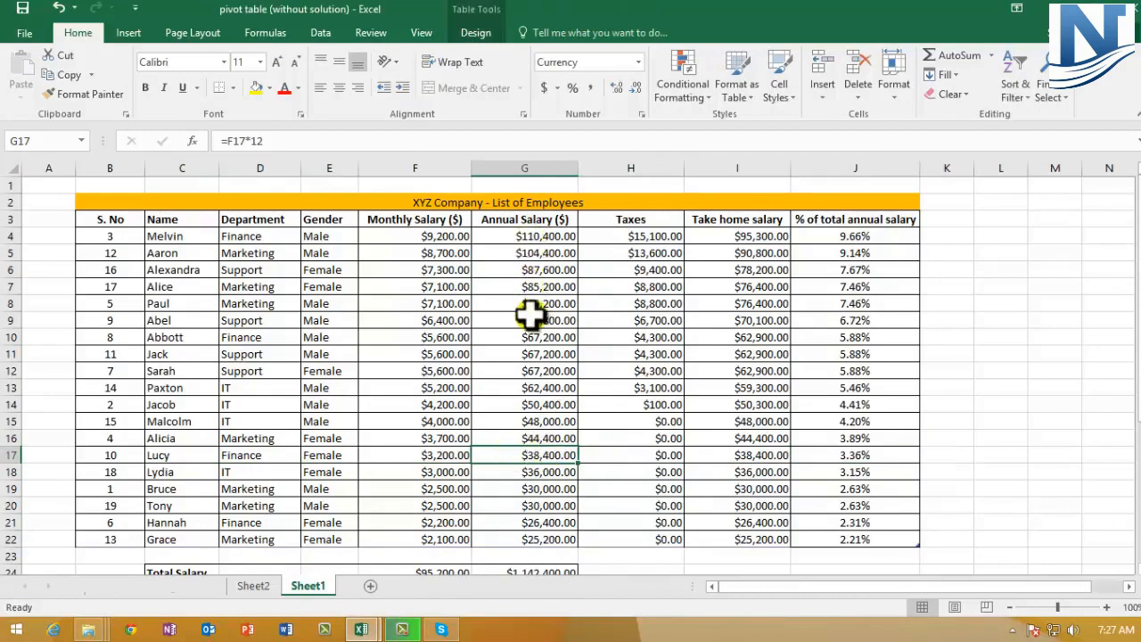
{"action": "left_click", "coordinate": [253, 586]}
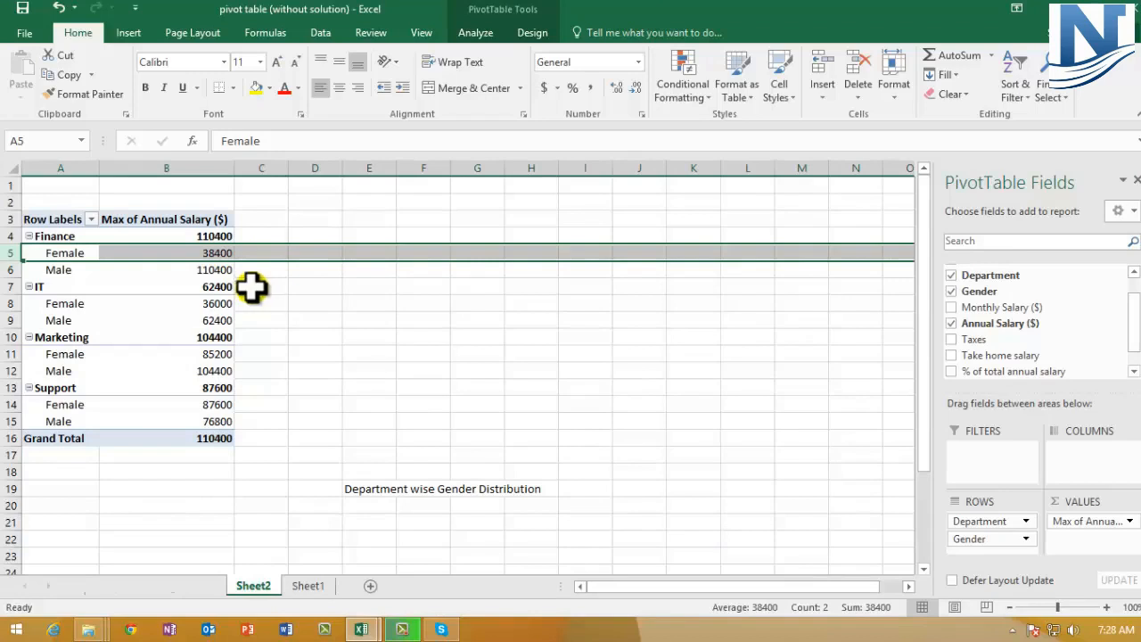
{"action": "left_click", "coordinate": [416, 338]}
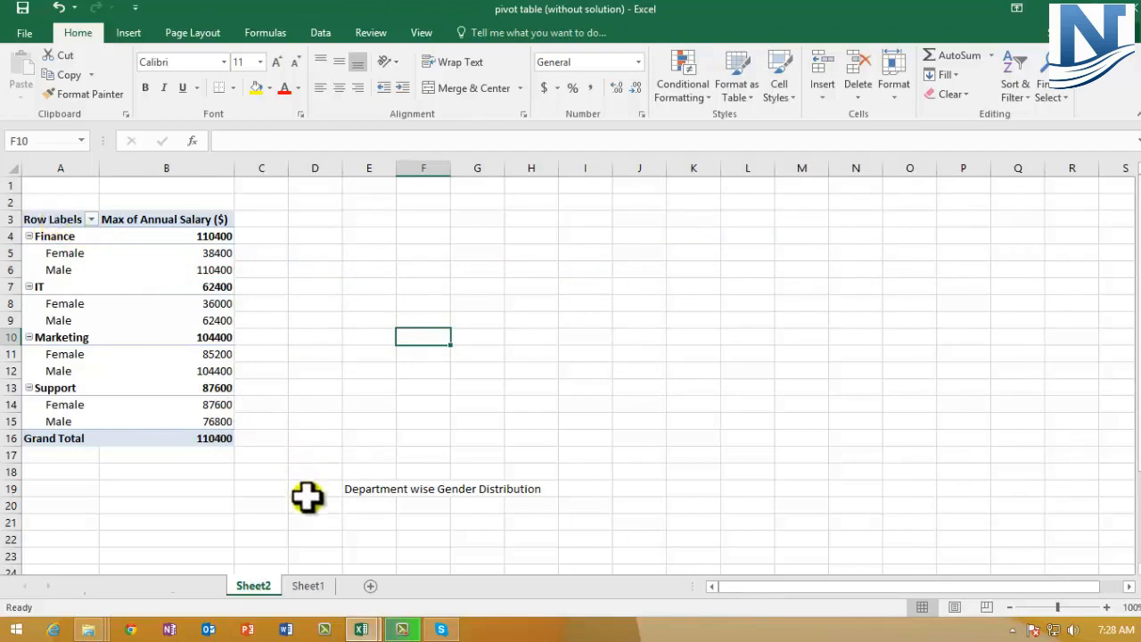
Create a suggested pivot table of the sum of Monthly Salary ($) by Department from the employee list on Sheet1.
{"action": "left_click", "coordinate": [308, 587]}
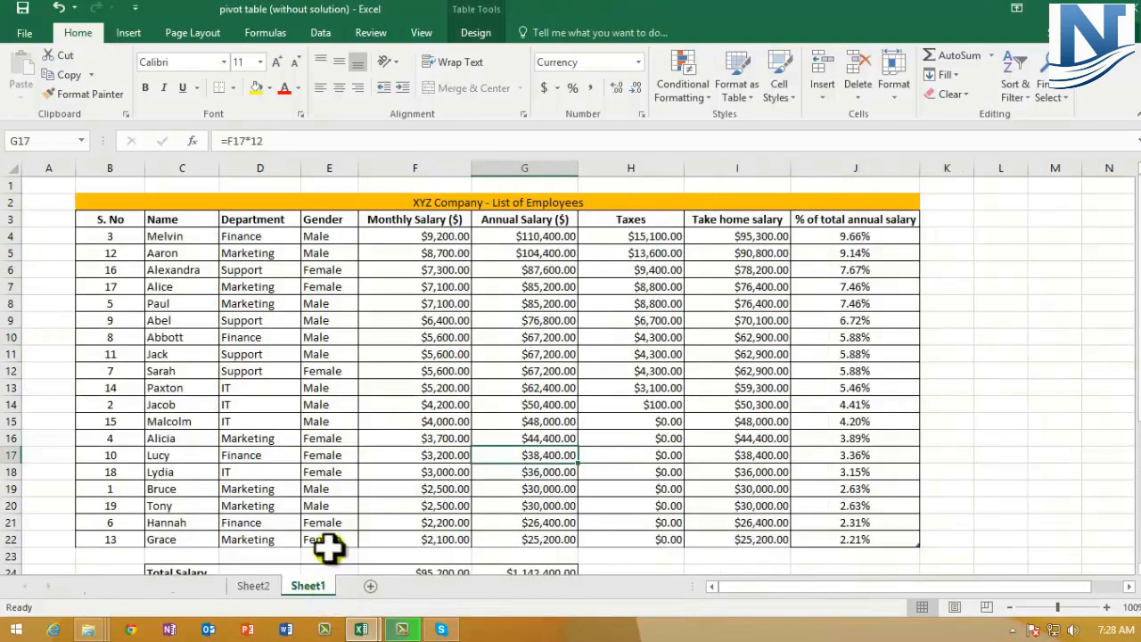
{"action": "left_click_drag", "start_coordinate": [120, 219], "coordinate": [893, 540]}
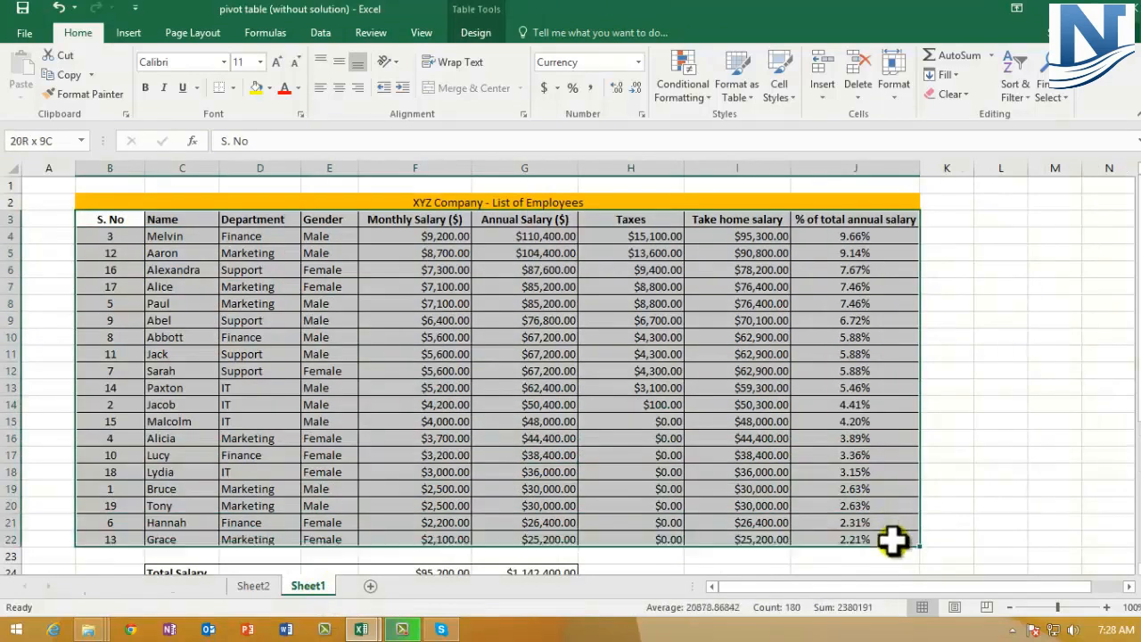
{"action": "left_click", "coordinate": [128, 33]}
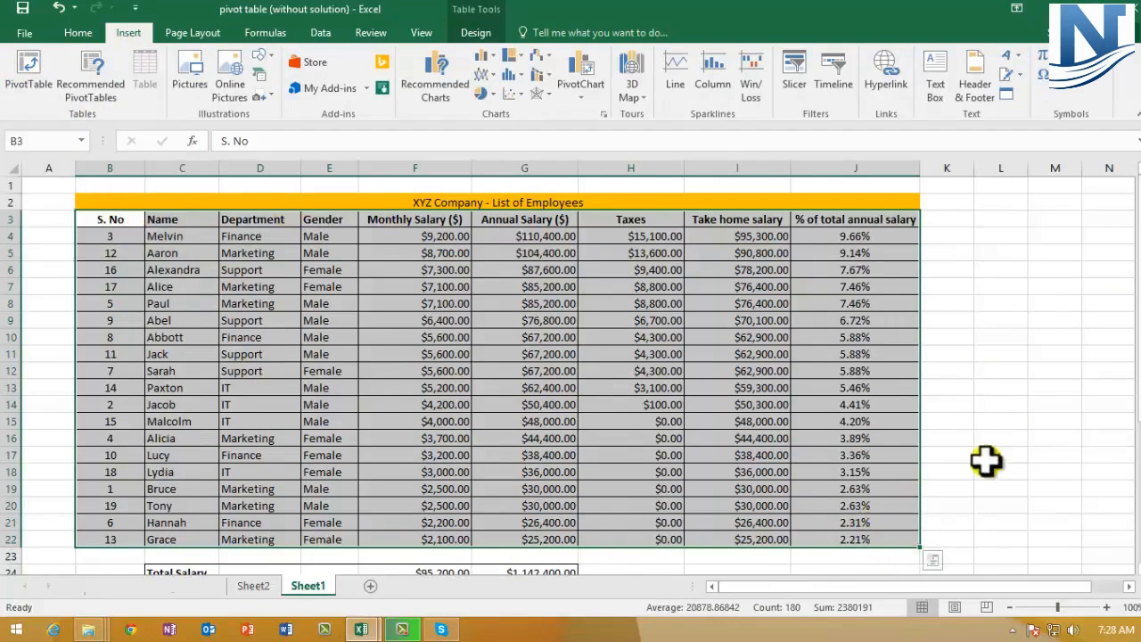
{"action": "left_click", "coordinate": [932, 561]}
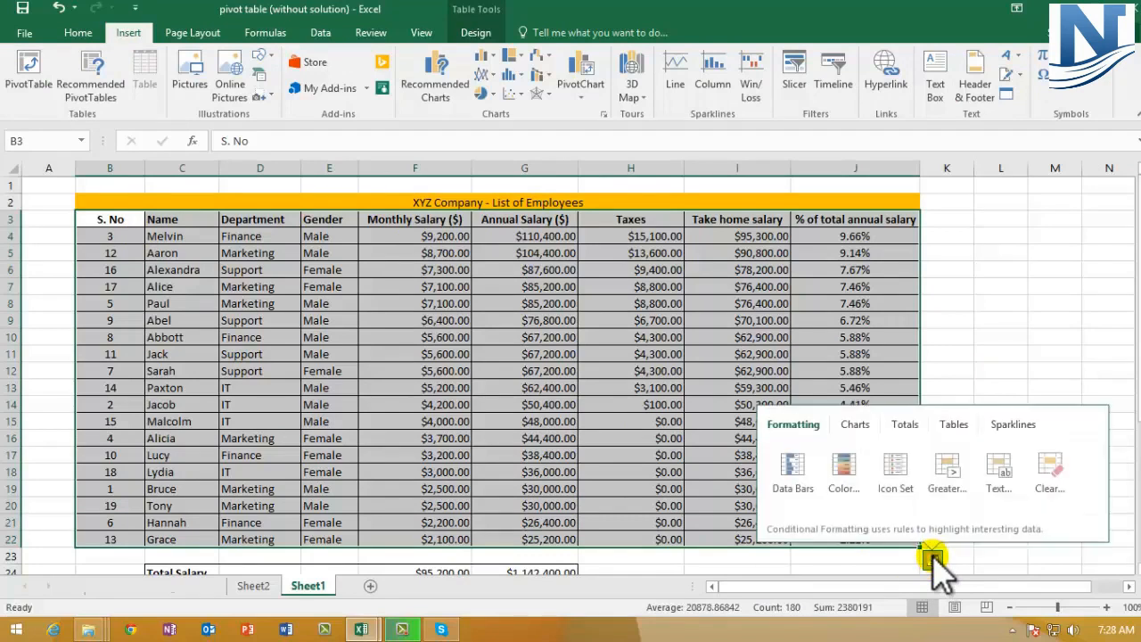
{"action": "left_click", "coordinate": [953, 424]}
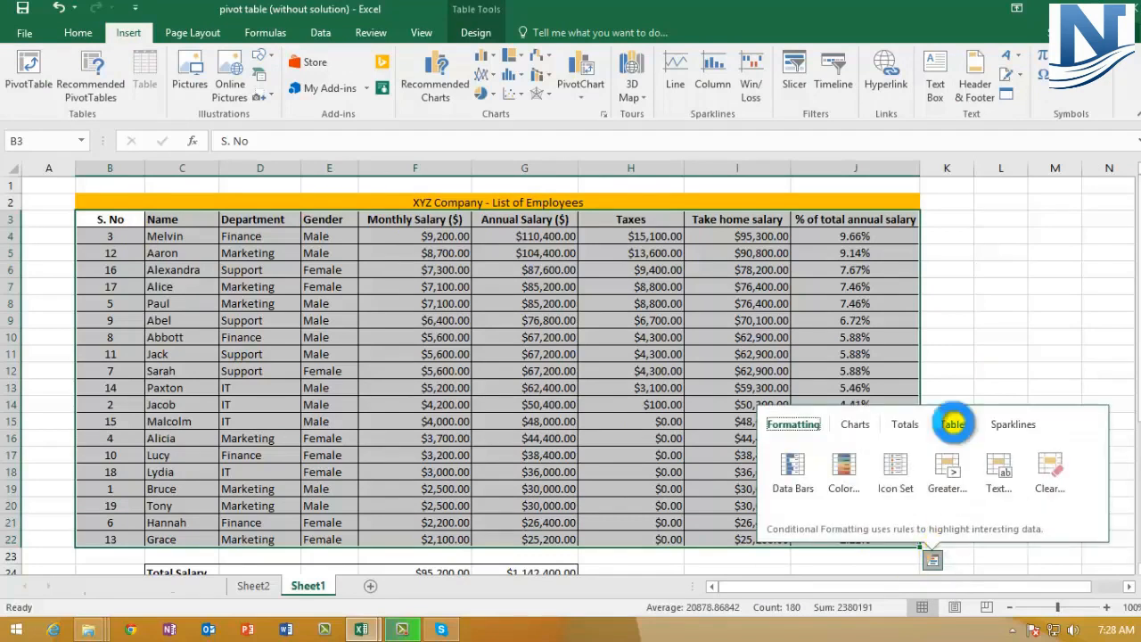
{"action": "mouse_move", "coordinate": [847, 470]}
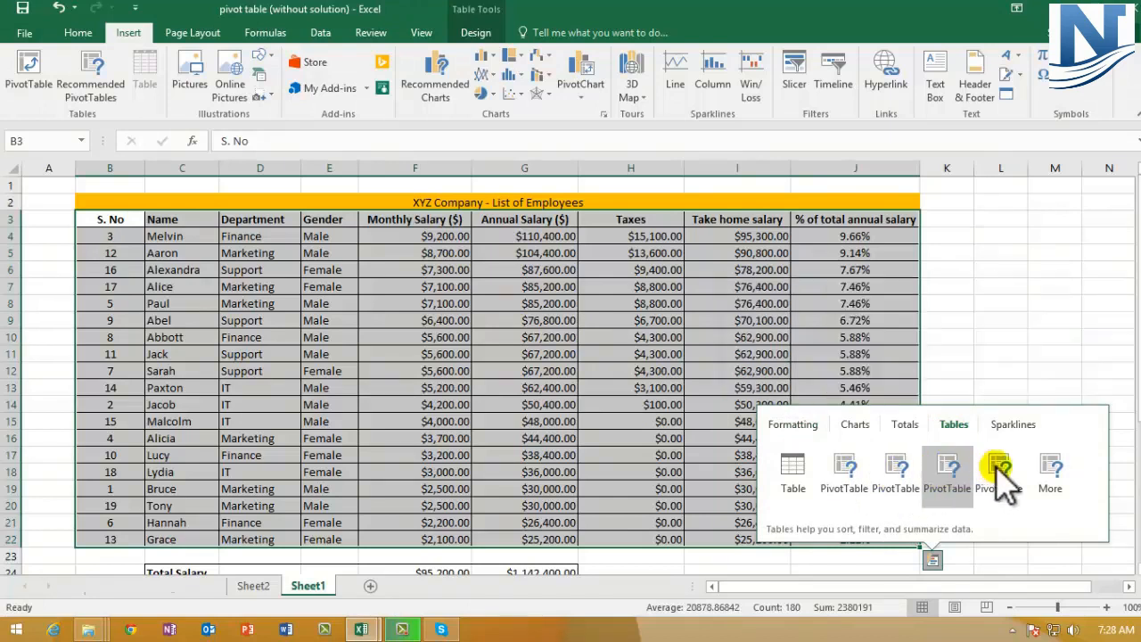
{"action": "left_click", "coordinate": [848, 461]}
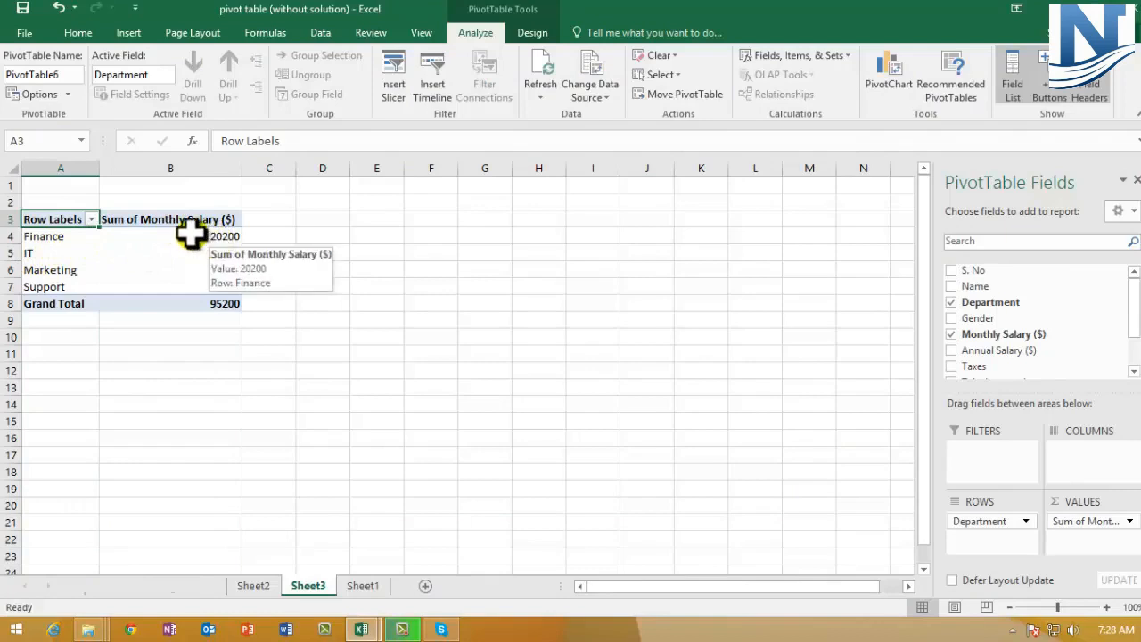
Return to the employee list on Sheet1 and open the full set of recommended pivot tables for it.
{"action": "left_click", "coordinate": [255, 589]}
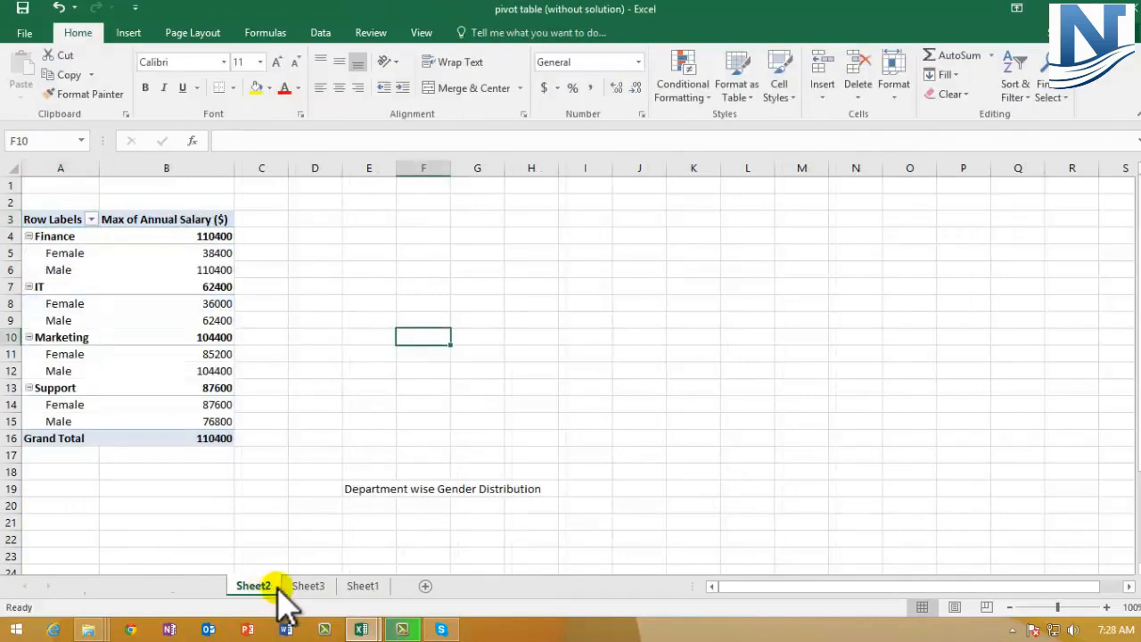
{"action": "left_click", "coordinate": [309, 587]}
{"action": "left_click", "coordinate": [366, 586]}
{"action": "left_click", "coordinate": [932, 560]}
{"action": "left_click", "coordinate": [953, 425]}
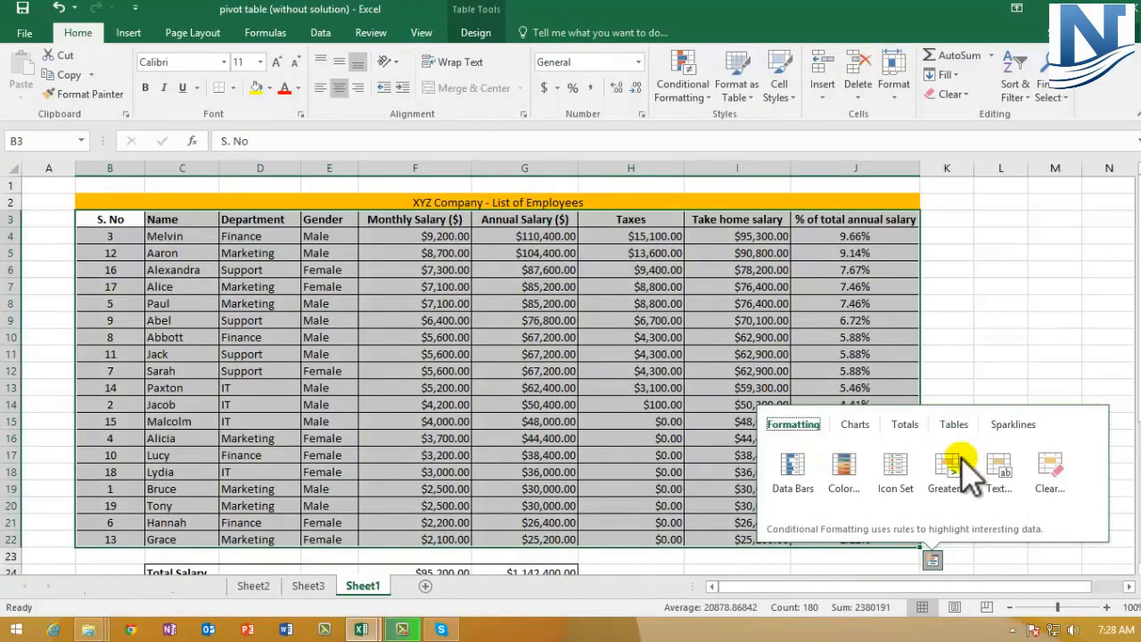
{"action": "left_click", "coordinate": [954, 425]}
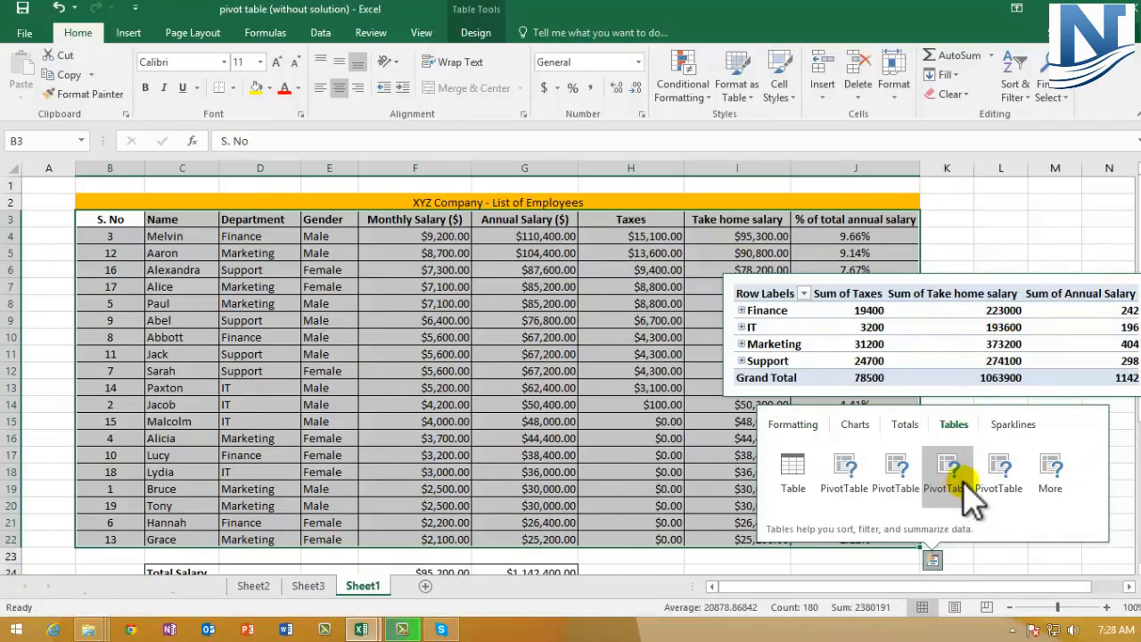
{"action": "left_click", "coordinate": [1049, 468]}
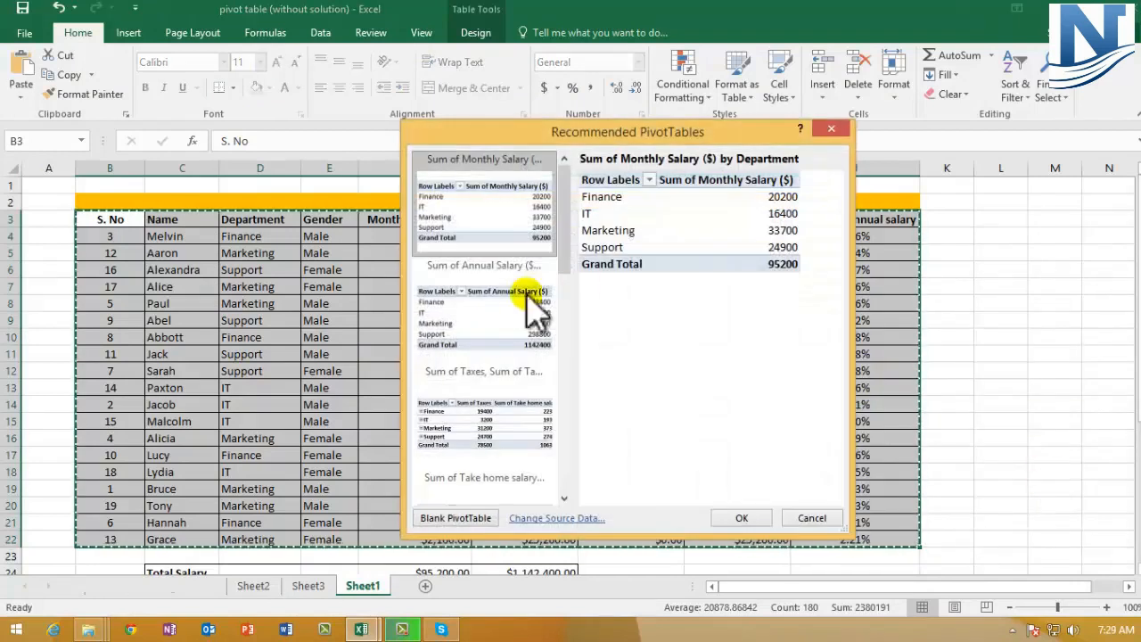
Preview the recommended pivot tables, including the tax sums, the counts by gender and department, and the average percentage of annual salary.
{"action": "left_click", "coordinate": [484, 319]}
{"action": "left_click", "coordinate": [463, 419]}
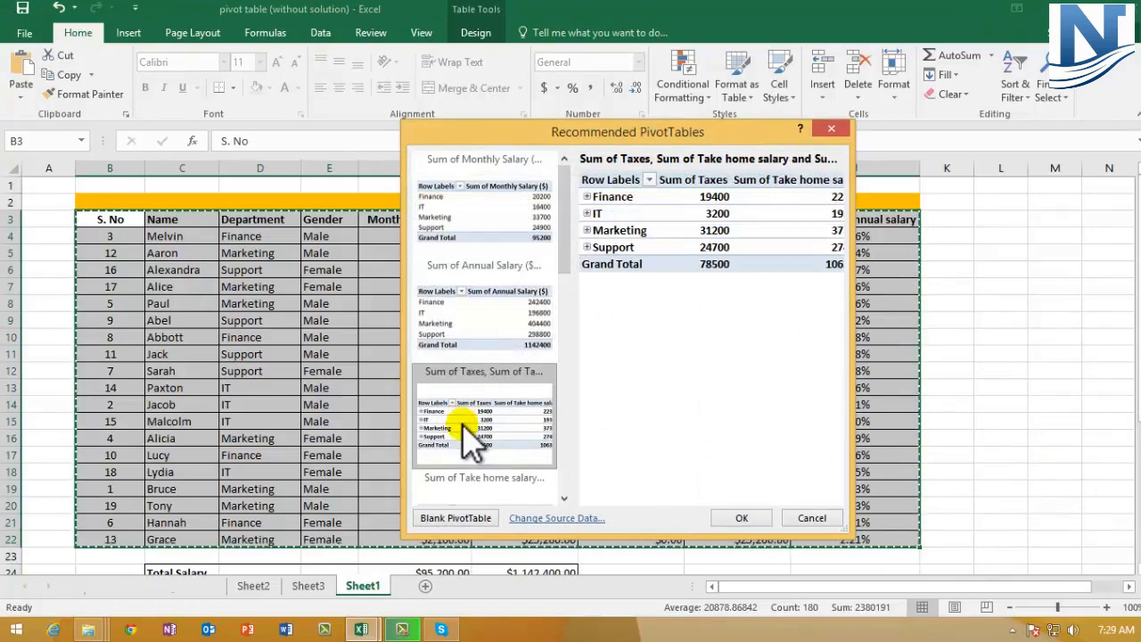
{"action": "scroll", "coordinate": [468, 420], "scroll_direction": "down", "scroll_amount": 3}
{"action": "left_click", "coordinate": [465, 398]}
{"action": "scroll", "coordinate": [465, 400], "scroll_direction": "down", "scroll_amount": 1}
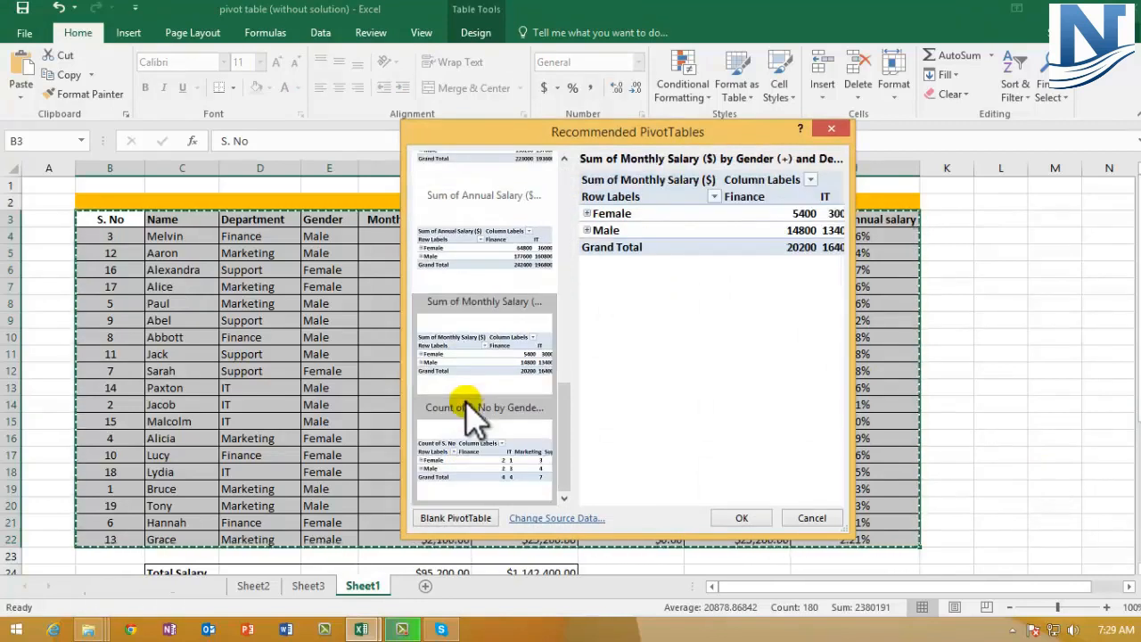
{"action": "left_click", "coordinate": [481, 449]}
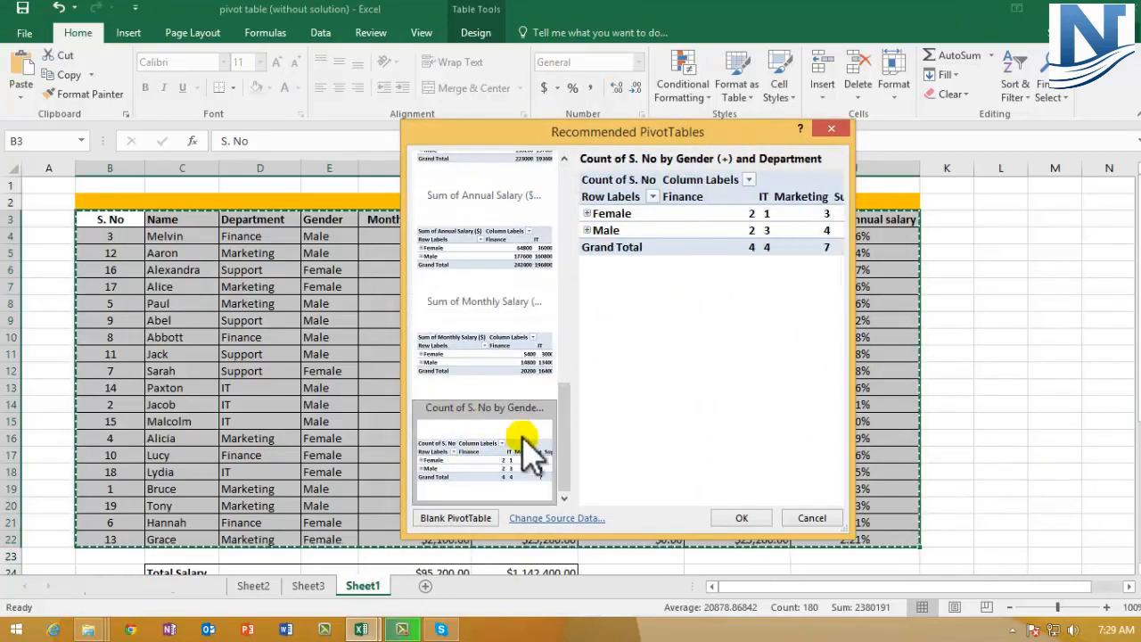
{"action": "left_click_drag", "start_coordinate": [564, 420], "coordinate": [564, 275]}
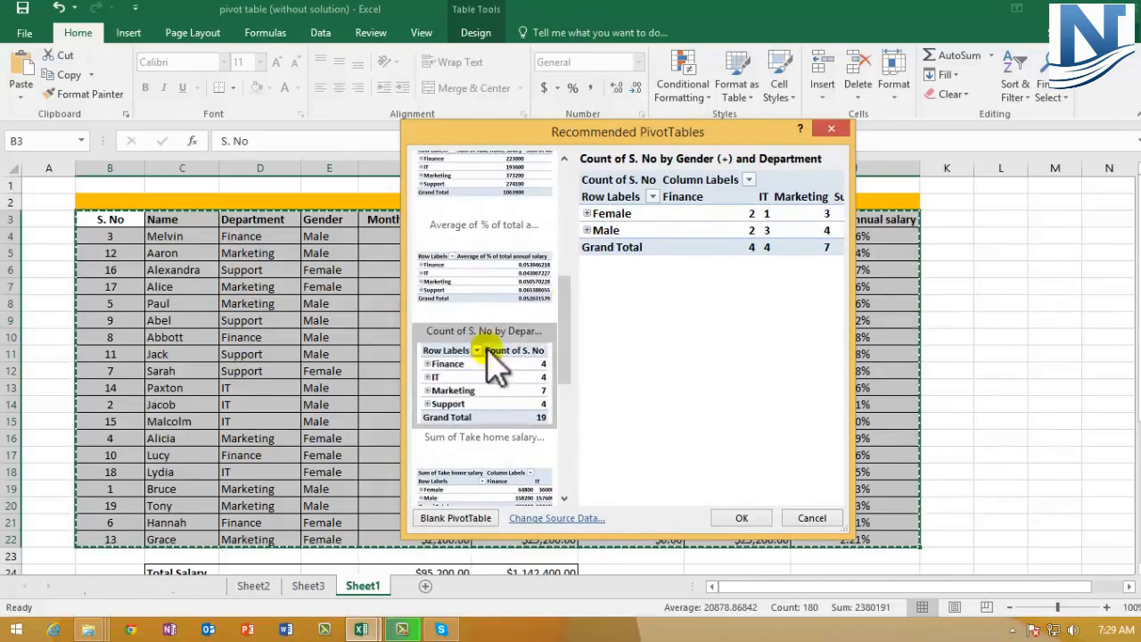
{"action": "left_click", "coordinate": [495, 279]}
{"action": "scroll", "coordinate": [562, 267], "scroll_direction": "up", "scroll_amount": 2}
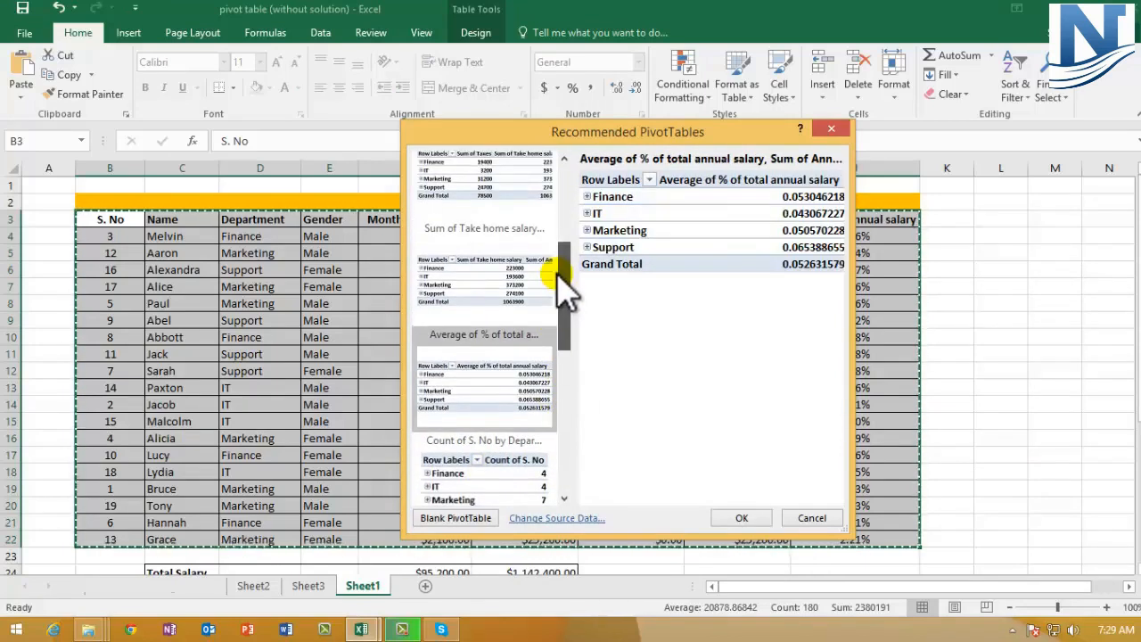
{"action": "scroll", "coordinate": [562, 272], "scroll_direction": "up", "scroll_amount": 1}
Insert the recommended pivot table showing the sum of Take home salary by Gender and Department.
{"action": "left_click_drag", "start_coordinate": [565, 277], "coordinate": [571, 349]}
{"action": "left_click", "coordinate": [484, 264]}
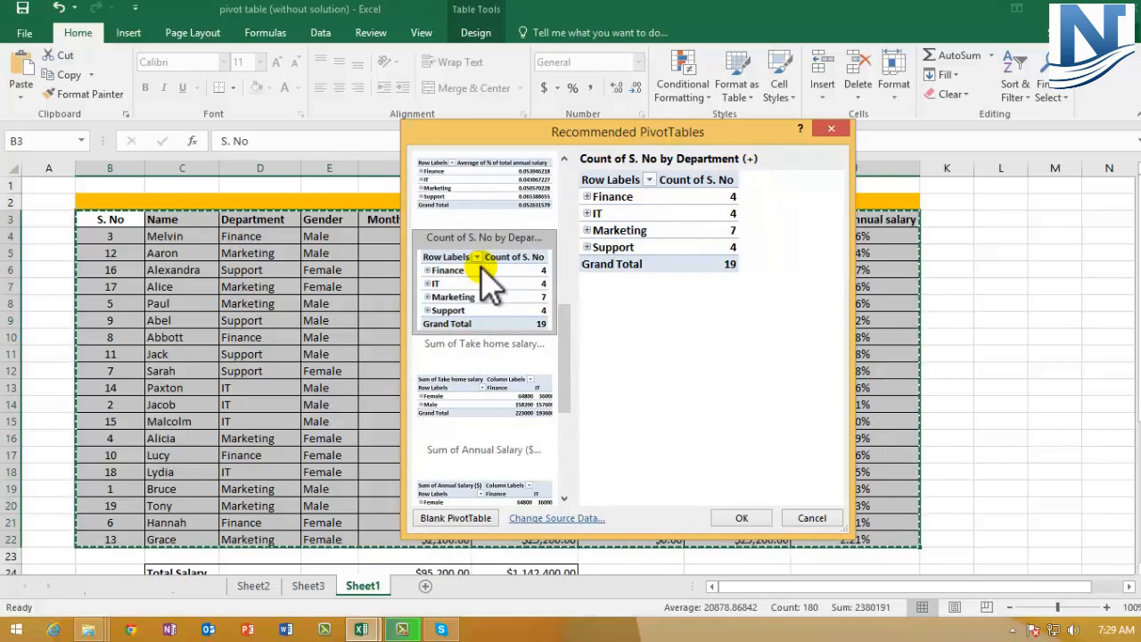
{"action": "left_click", "coordinate": [491, 405]}
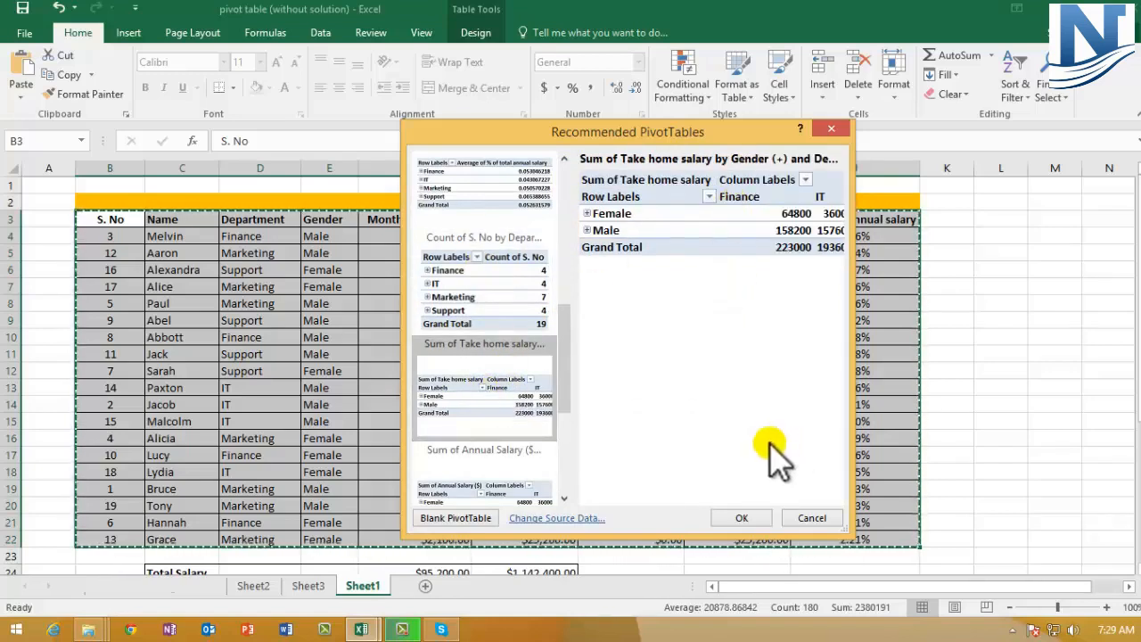
{"action": "left_click", "coordinate": [743, 519]}
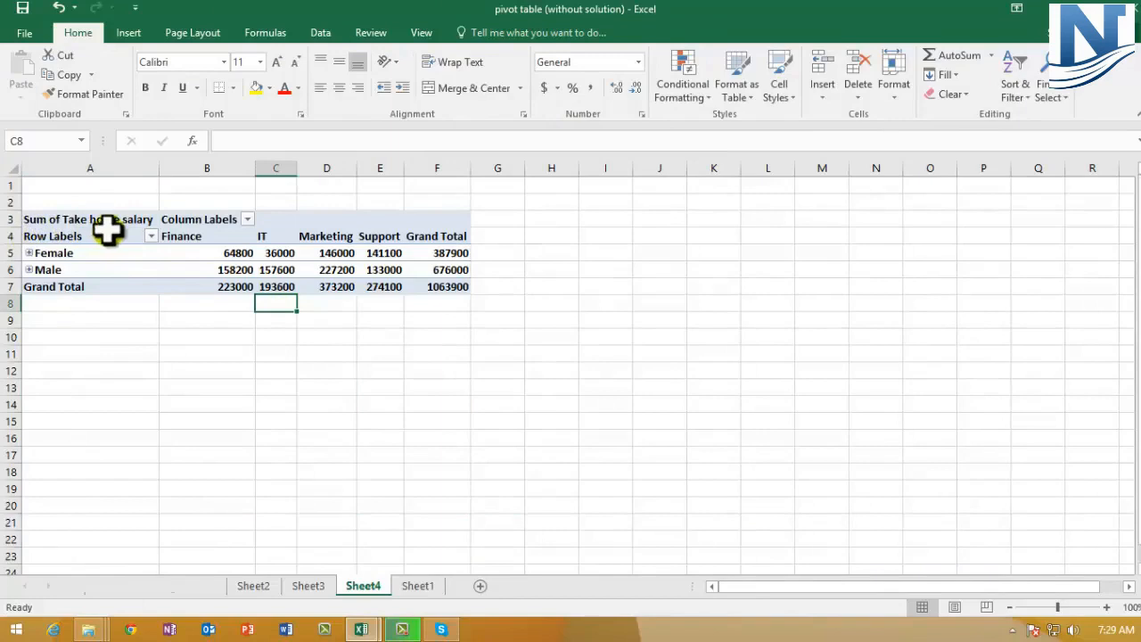
Examine the female take home salary sums per department and the female, male and overall grand totals.
{"action": "left_click", "coordinate": [59, 253]}
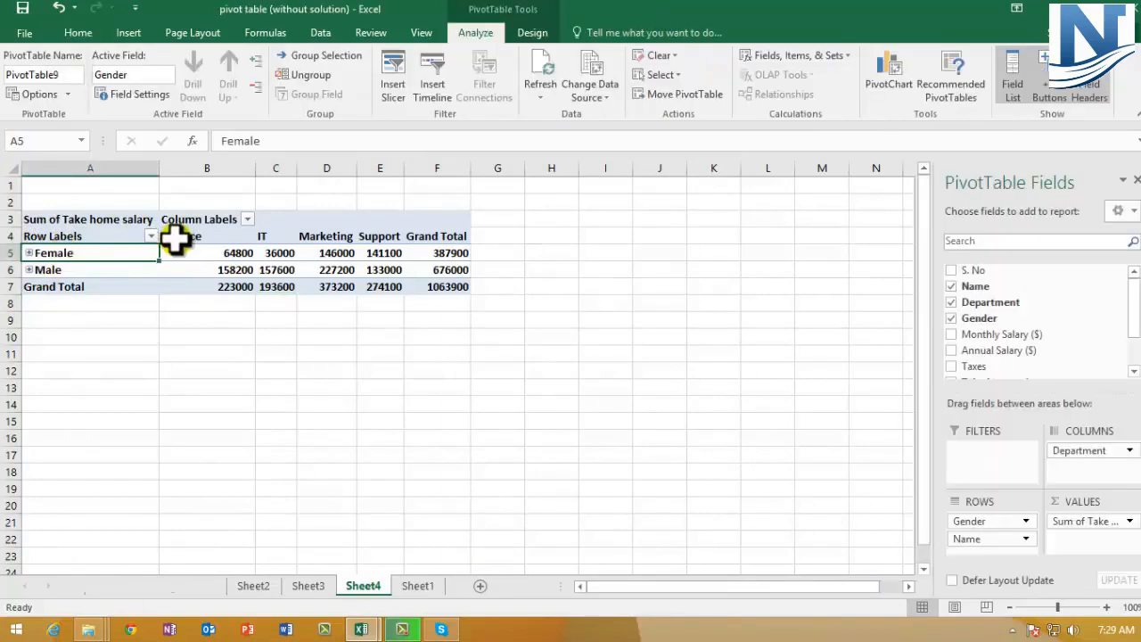
{"action": "left_click", "coordinate": [219, 253]}
{"action": "left_click", "coordinate": [278, 254]}
{"action": "left_click", "coordinate": [330, 252]}
{"action": "left_click", "coordinate": [380, 253]}
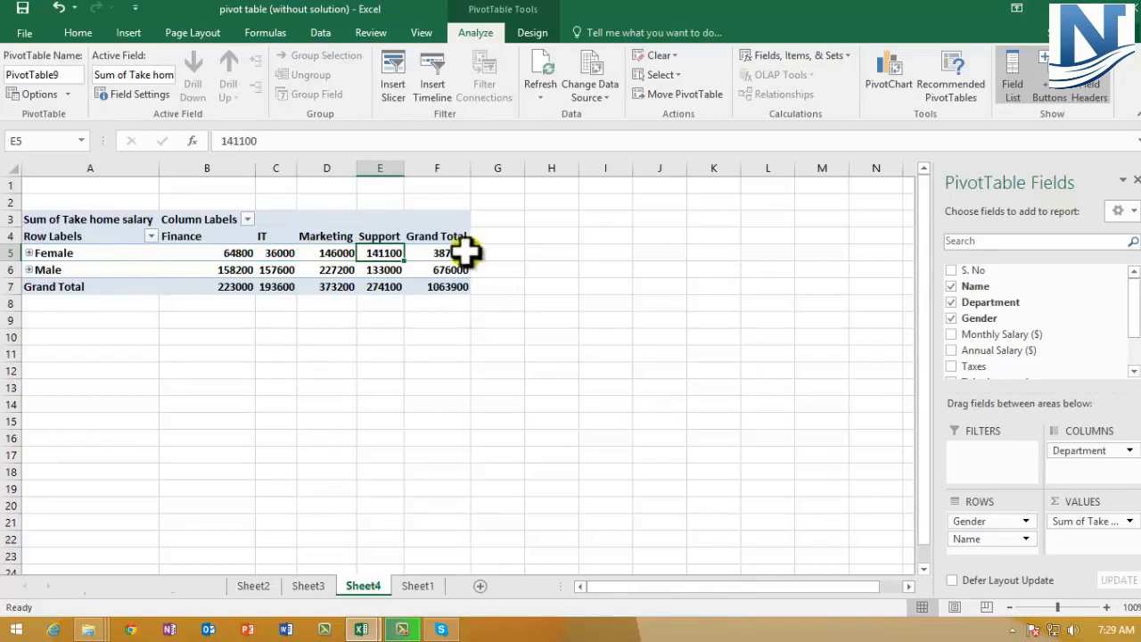
{"action": "left_click", "coordinate": [462, 253]}
{"action": "left_click", "coordinate": [456, 269]}
{"action": "left_click", "coordinate": [453, 286]}
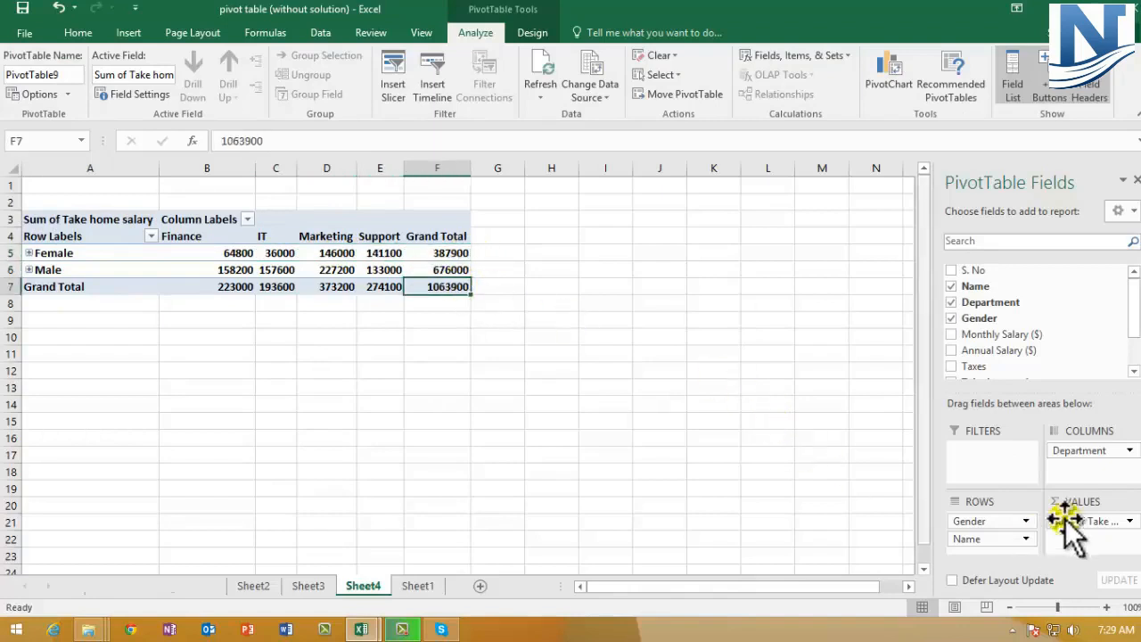